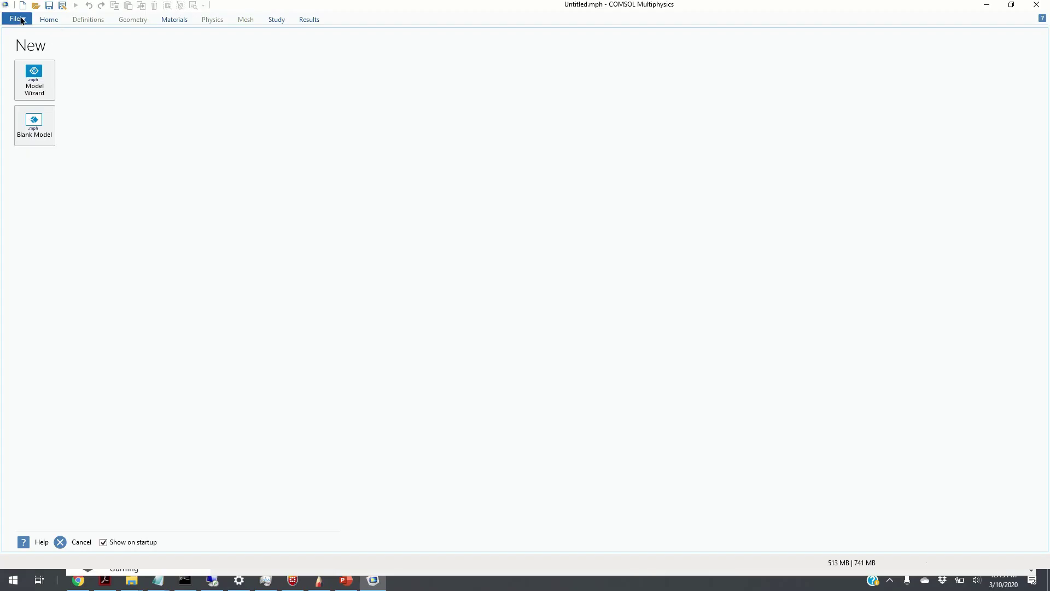
Start a new 3D model with the Model Wizard and add the Heat Transfer in Solids physics interface
left_click(35, 36)
left_click(40, 88)
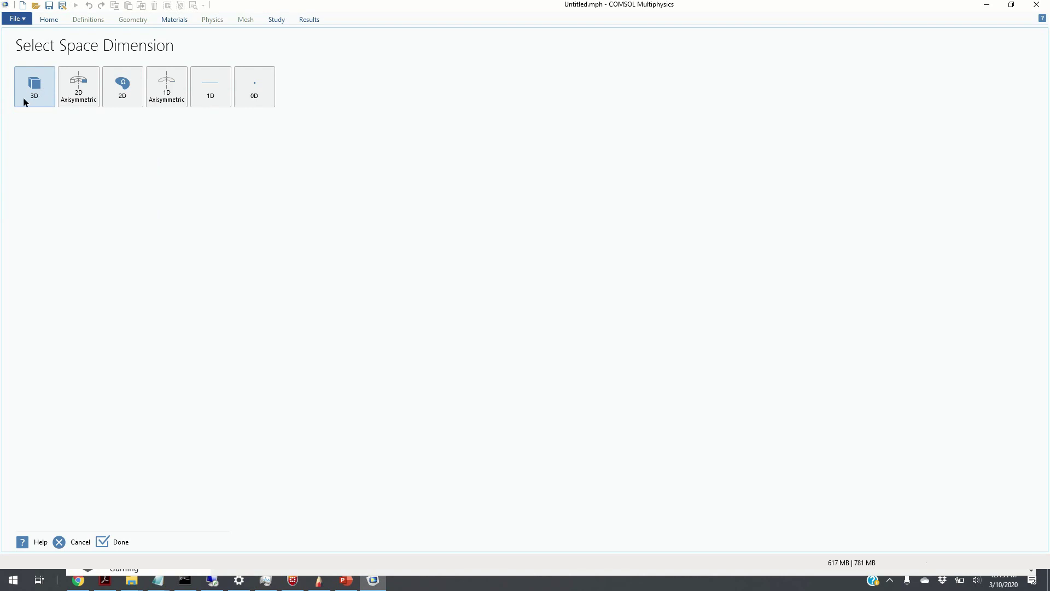
left_click(36, 97)
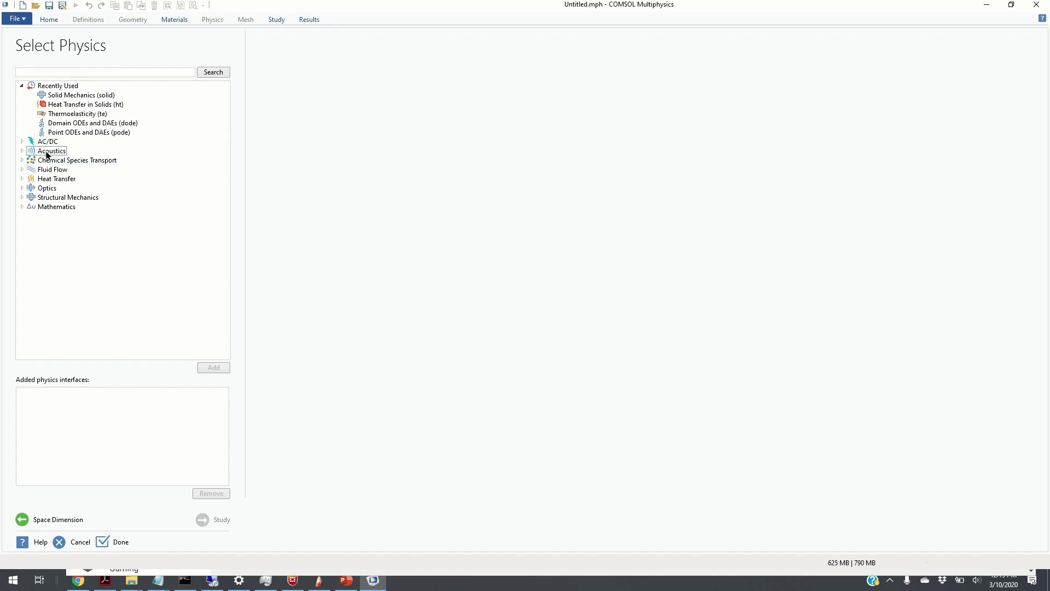
left_click(22, 178)
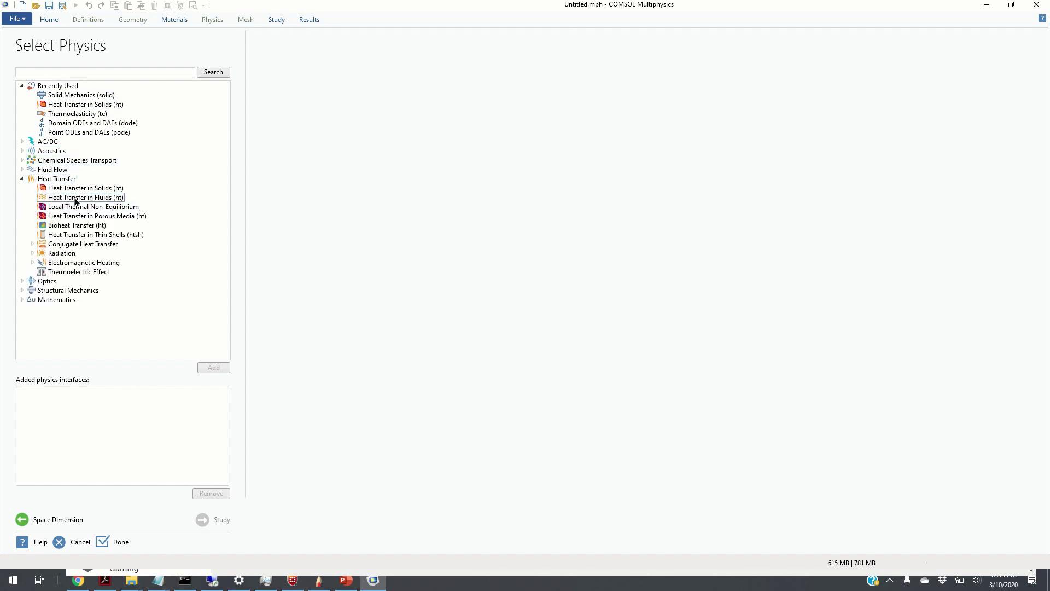
left_click(82, 188)
left_click(215, 368)
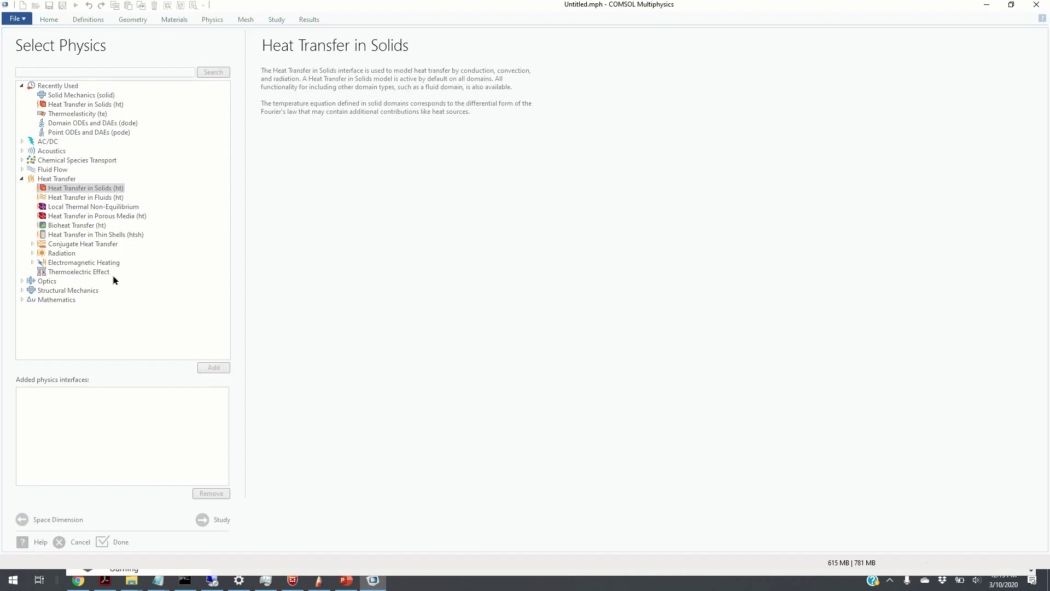
Add the Solid Mechanics interface from the Structural Mechanics branch to the model's physics
left_click(55, 290)
left_click(23, 290)
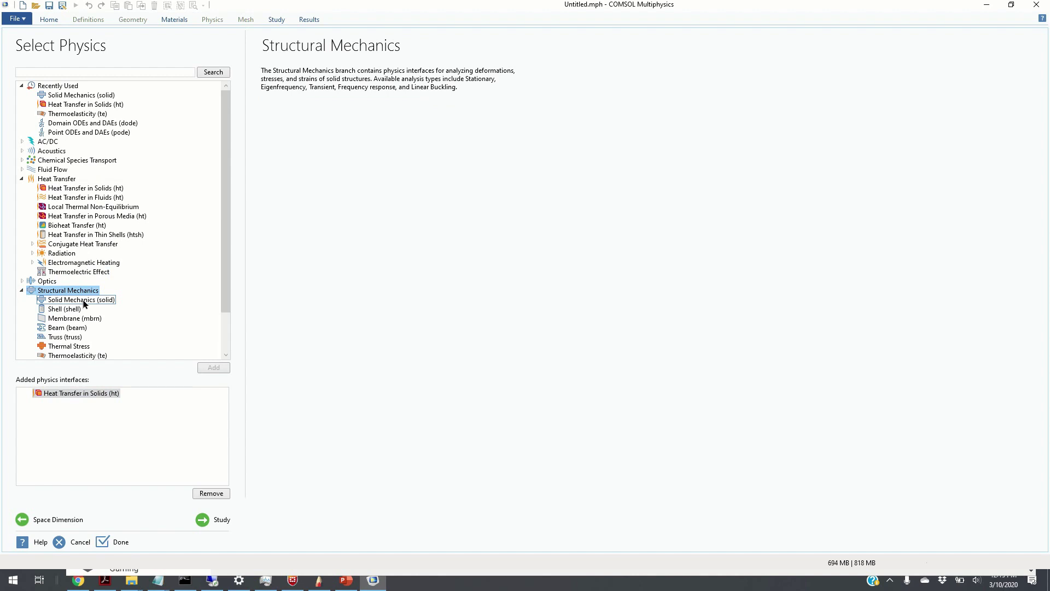
left_click(82, 300)
left_click(216, 373)
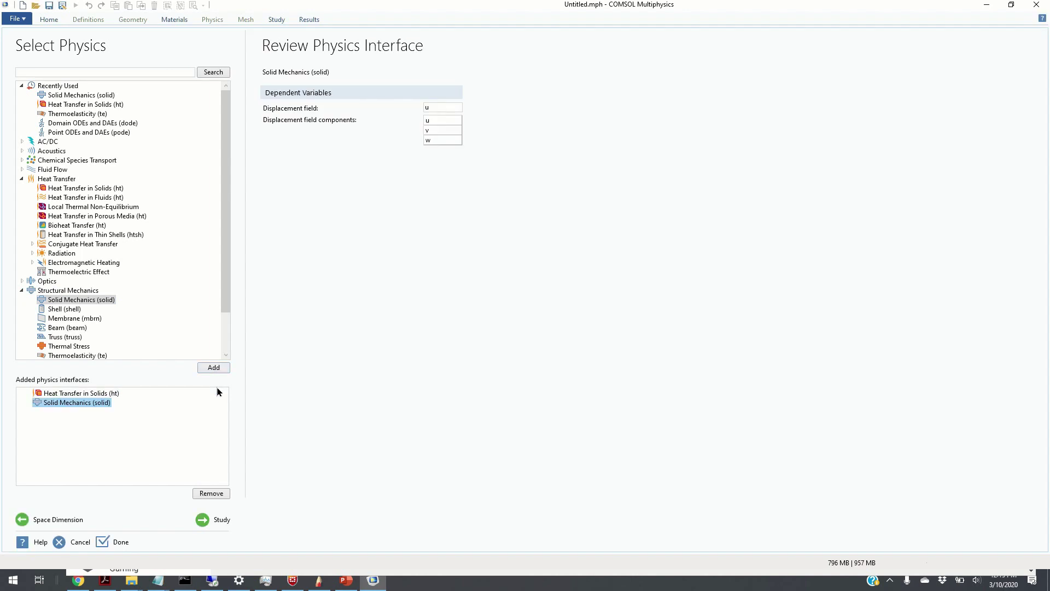
Choose a Time Dependent study for the selected physics and finish the model setup
left_click(214, 521)
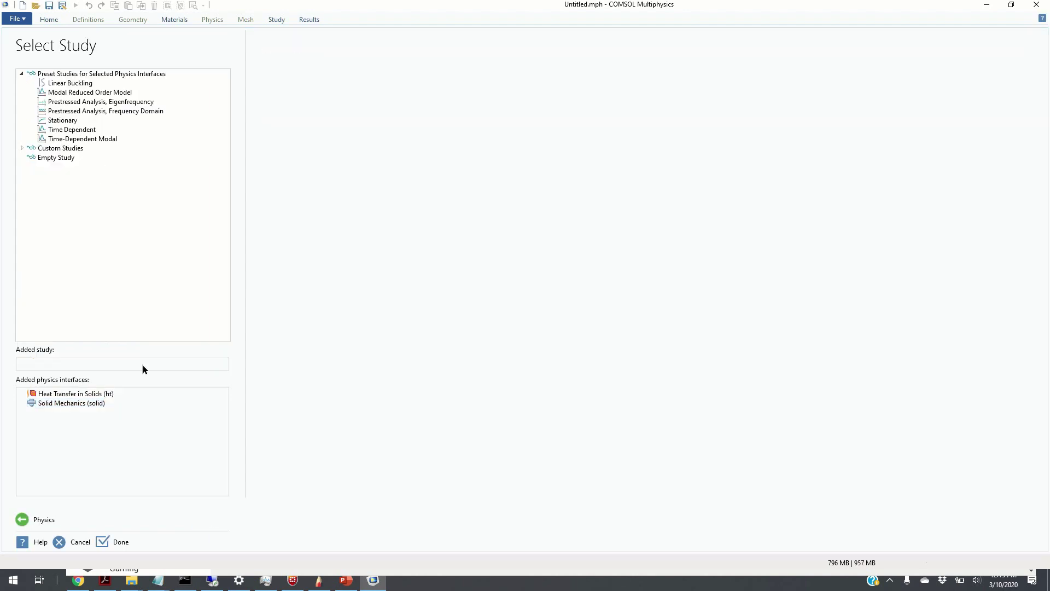
left_click(76, 132)
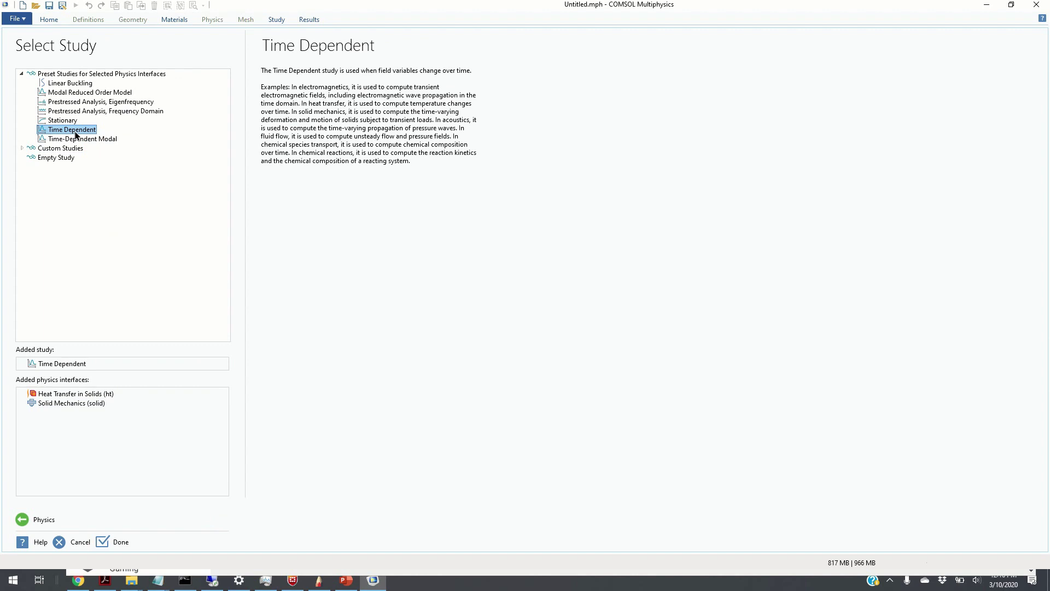
left_click(109, 544)
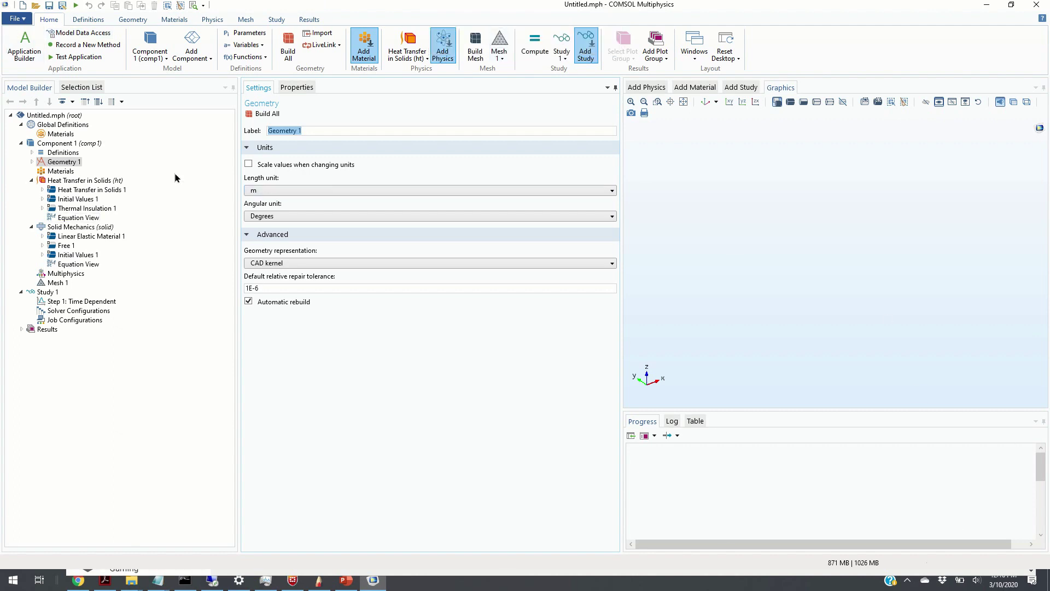
Add a thin solid block 1 m wide and 1 m deep to Geometry 1, reduce its height, and build it
left_click(33, 162)
left_click(62, 163)
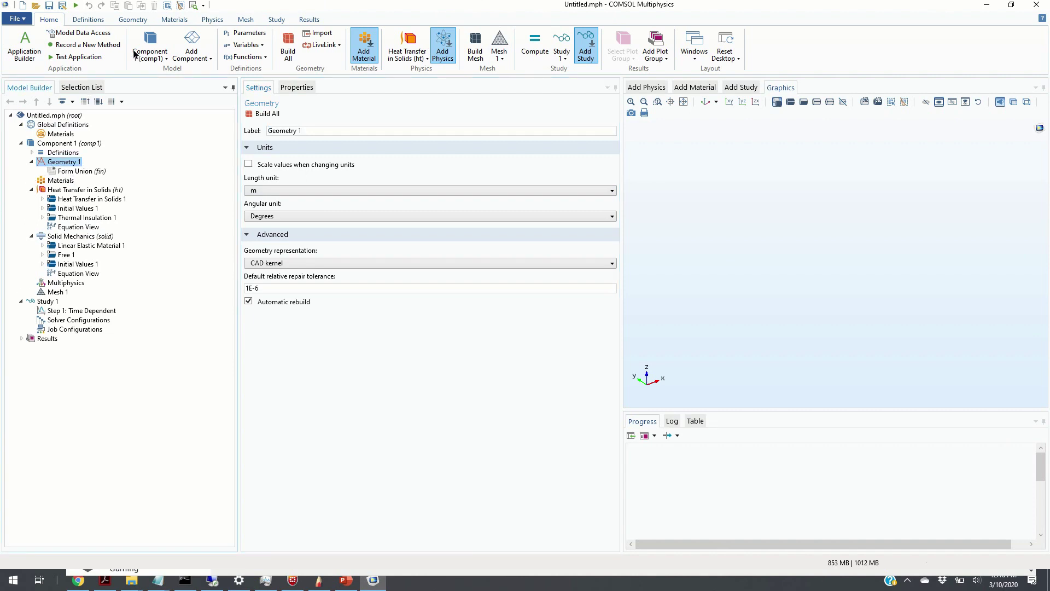
left_click(135, 20)
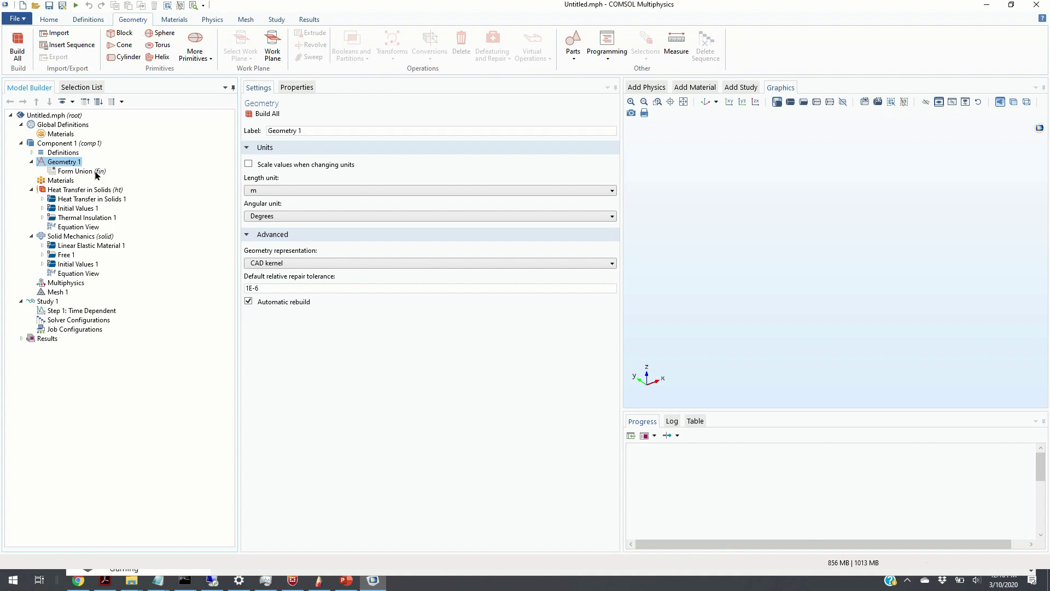
left_click(121, 37)
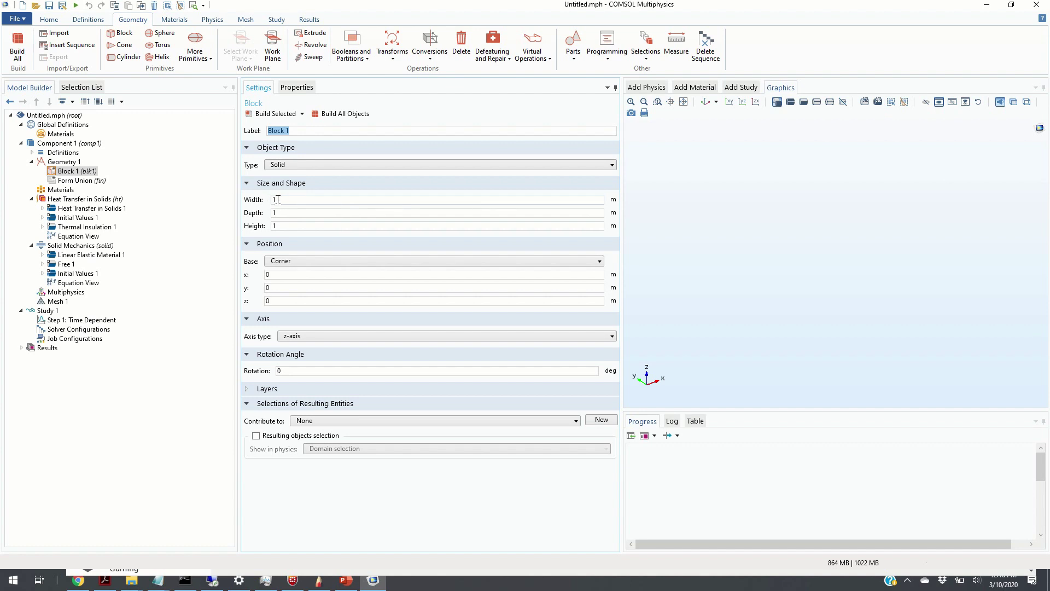
left_click(284, 224)
left_click(269, 113)
left_click_drag(839, 328, 710, 288)
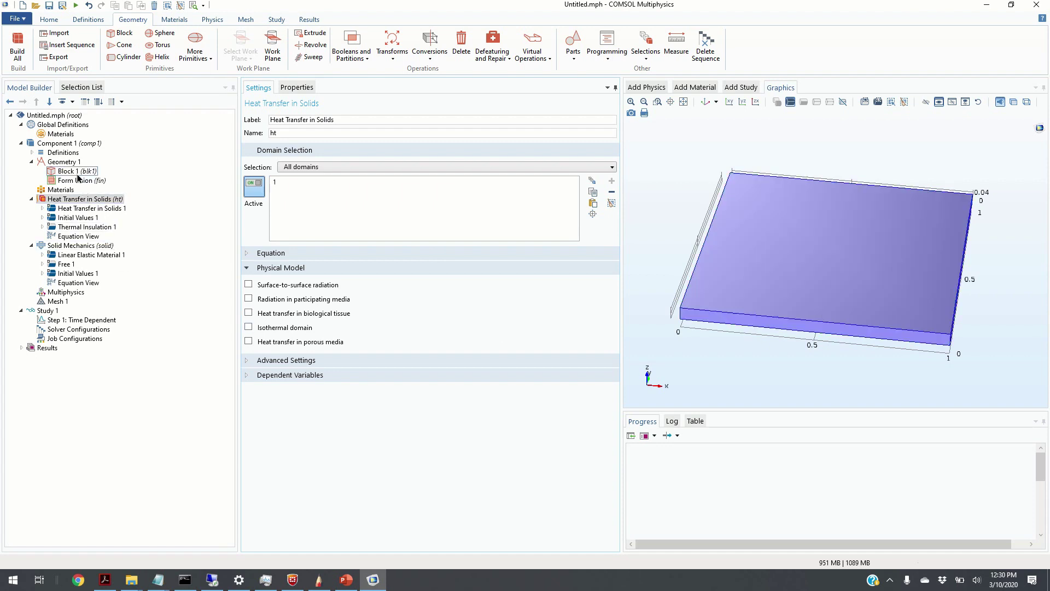
Add a work plane parallel to the xy-plane at a z-coordinate of 0.05 m and build it
left_click(70, 165)
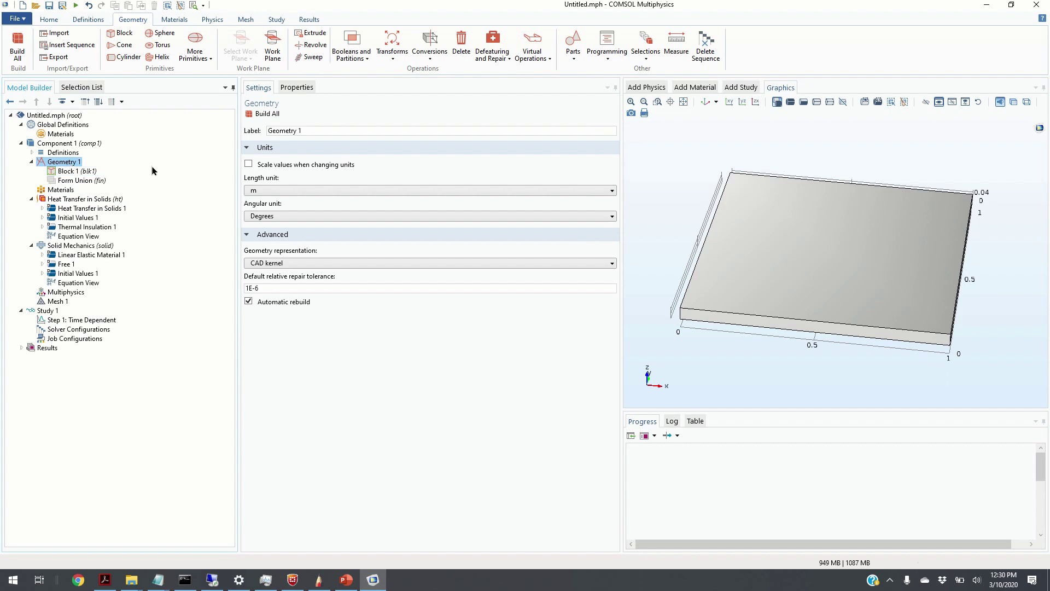
left_click(270, 45)
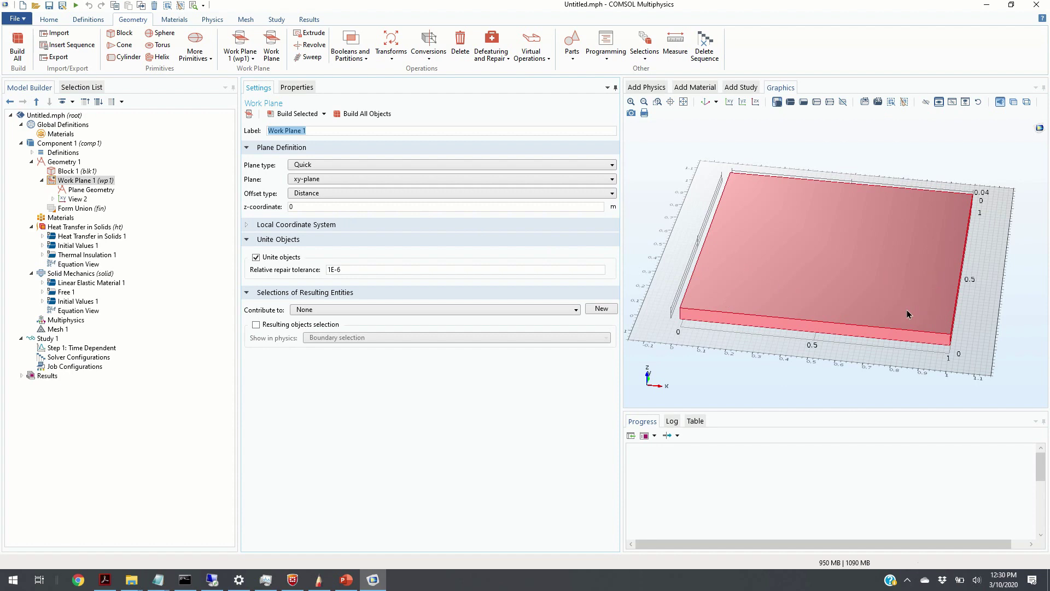
left_click(309, 207)
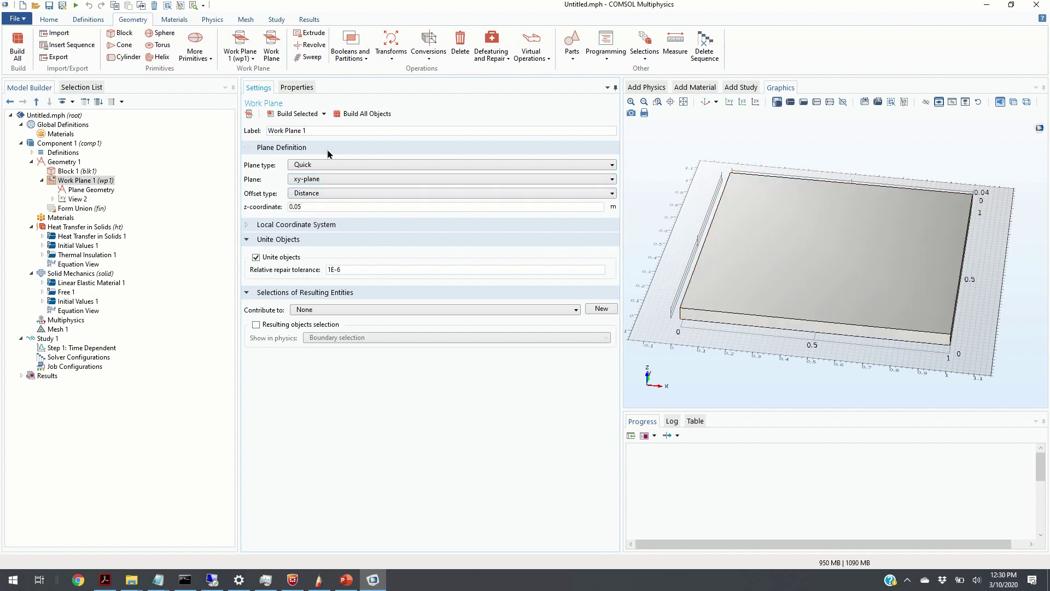
left_click(293, 113)
left_click_drag(750, 338, 837, 300)
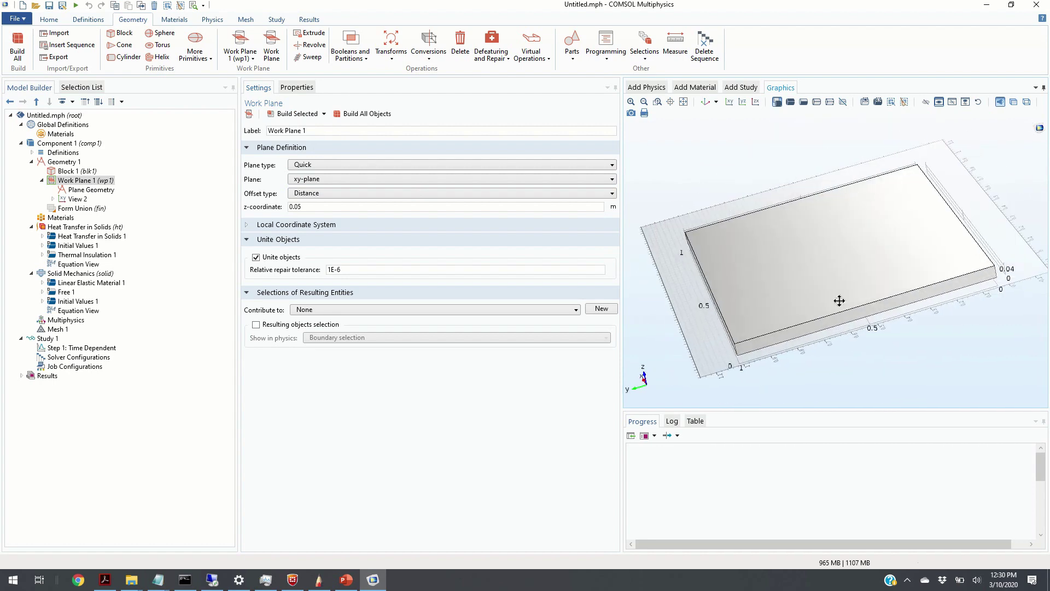
Add a solid circle to the work plane's plane geometry and set its centre position and radius
right_click(102, 181)
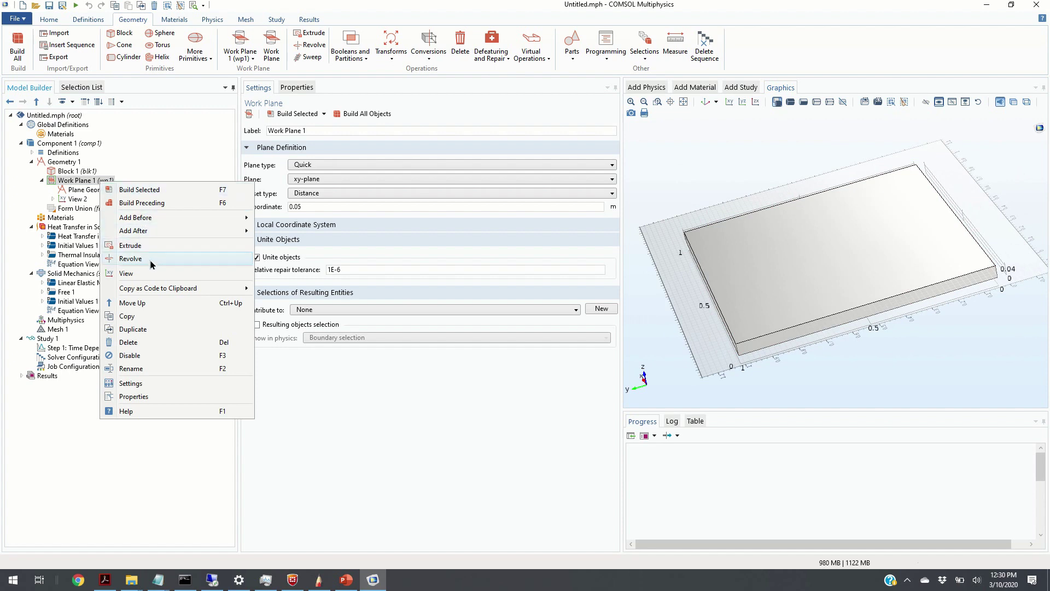
left_click(86, 190)
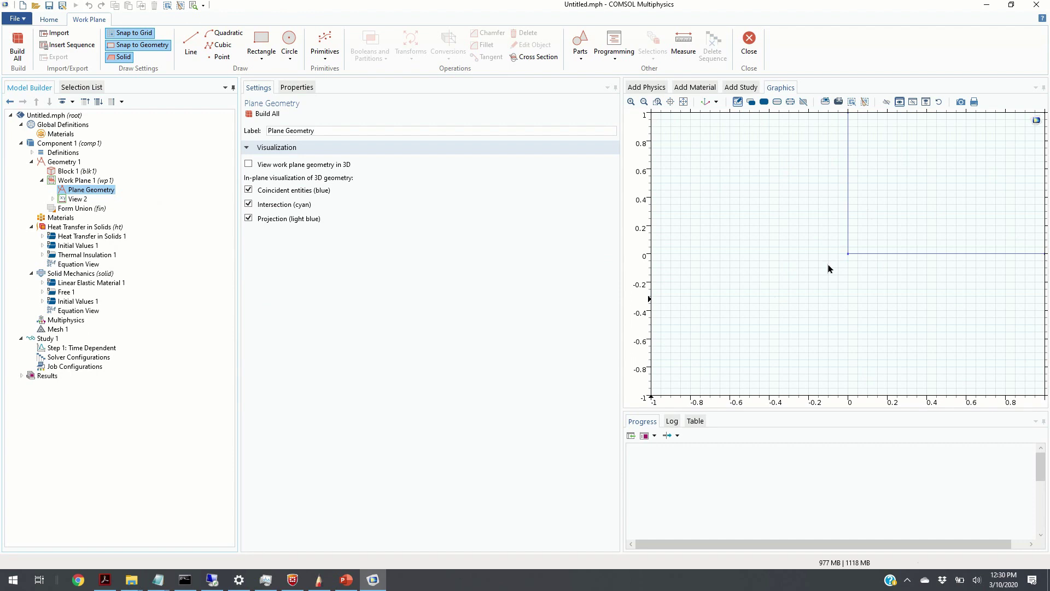
right_click(105, 194)
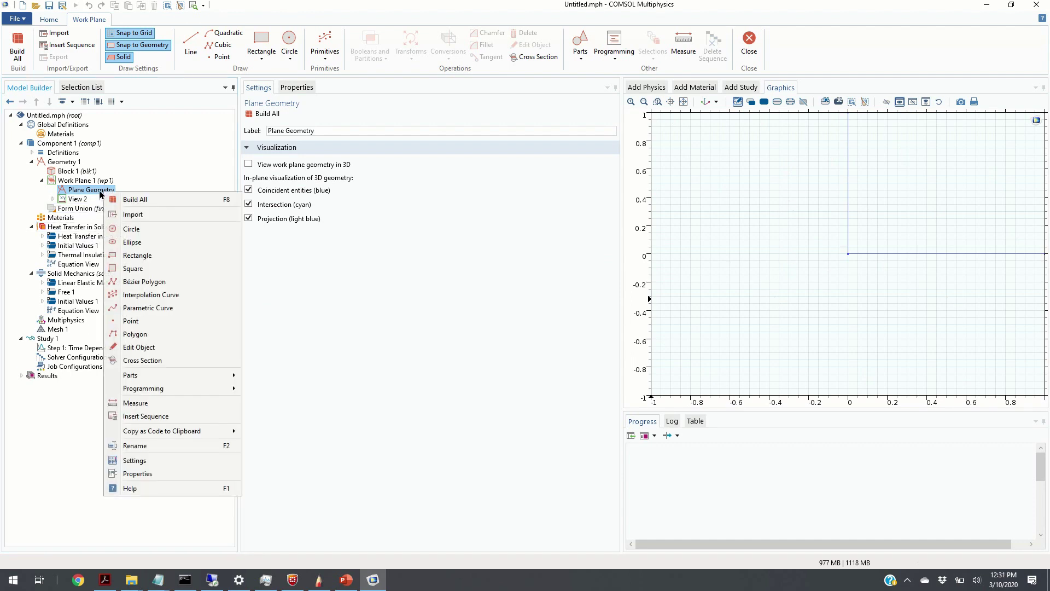
left_click(141, 231)
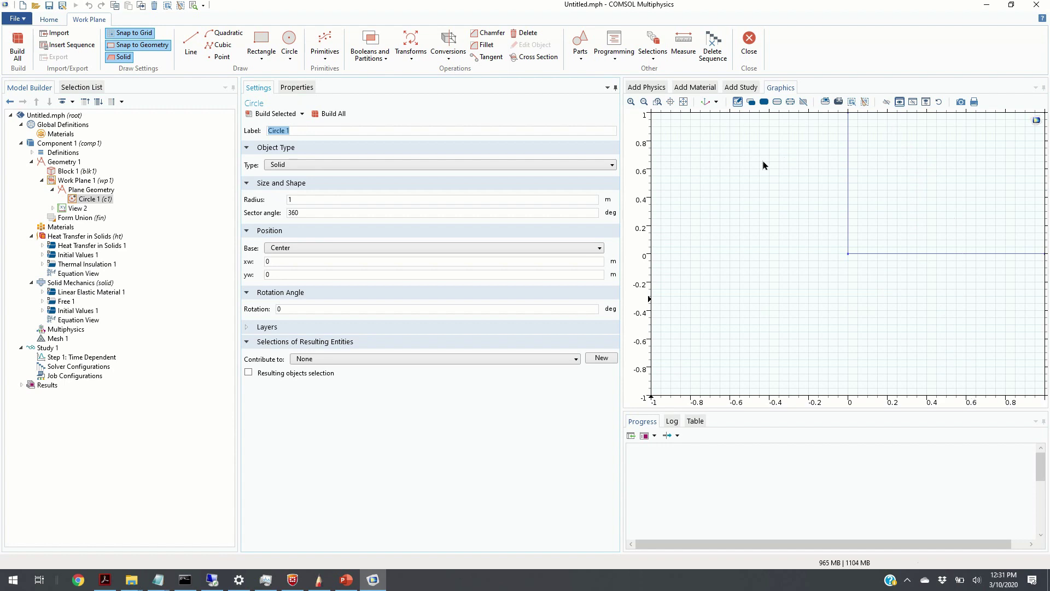
left_click(301, 262)
left_click(300, 198)
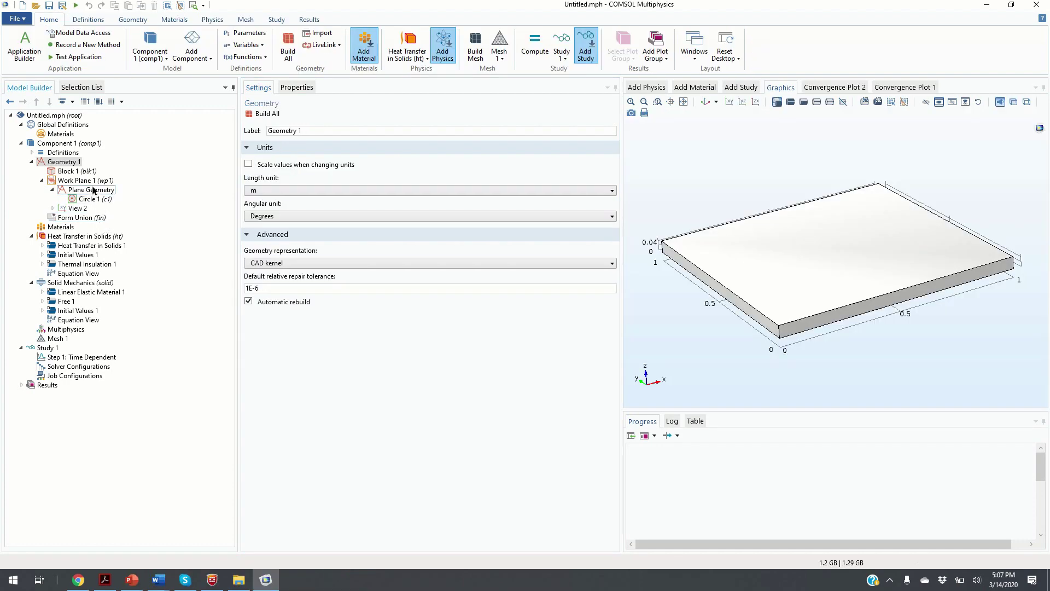
Add two point primitives to Geometry 1
right_click(75, 165)
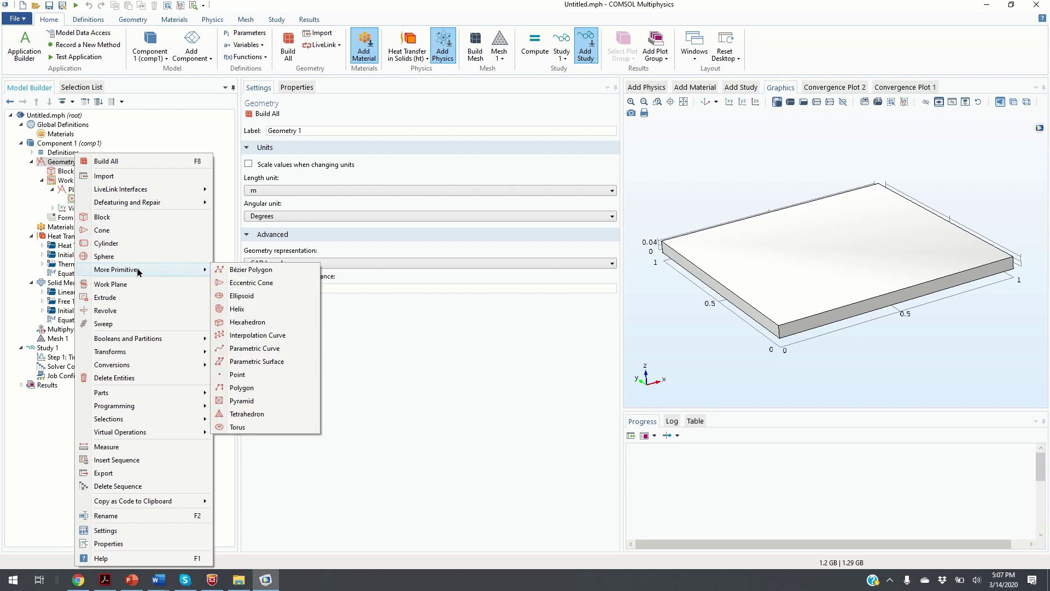
left_click(255, 374)
left_click(58, 162)
right_click(70, 158)
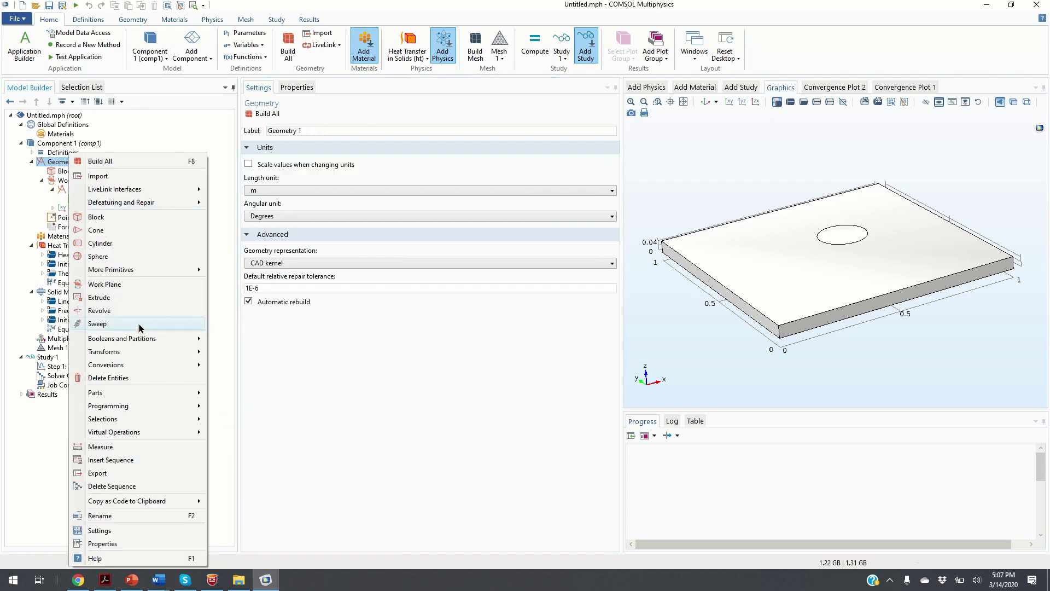
mouse_move(143, 270)
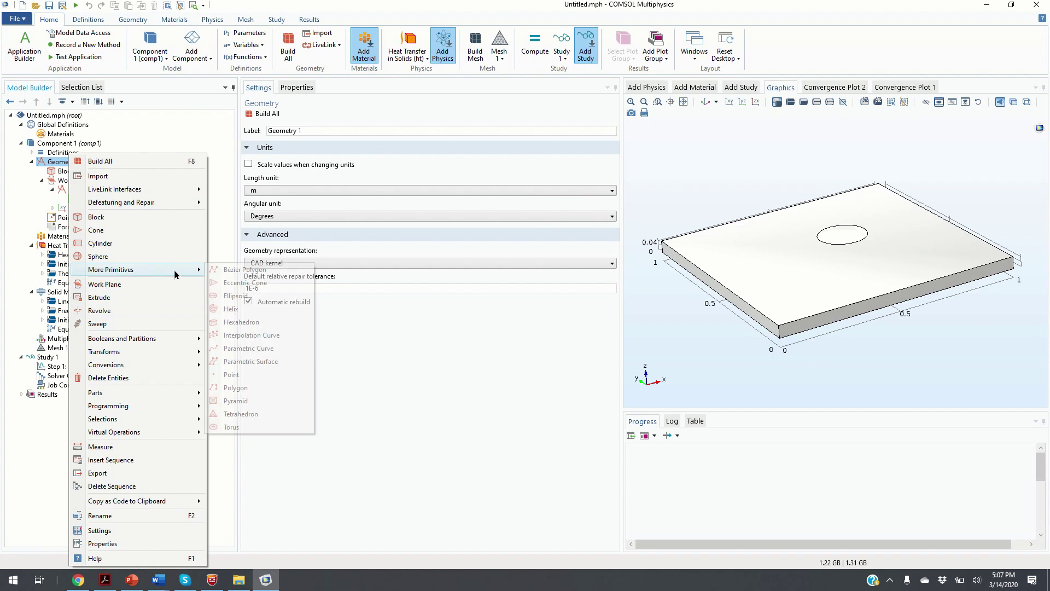
left_click(246, 377)
Set Point 1 to x 0.5, y 0.5 and z 0.05 m and build it on the block's upper face
left_click(82, 218)
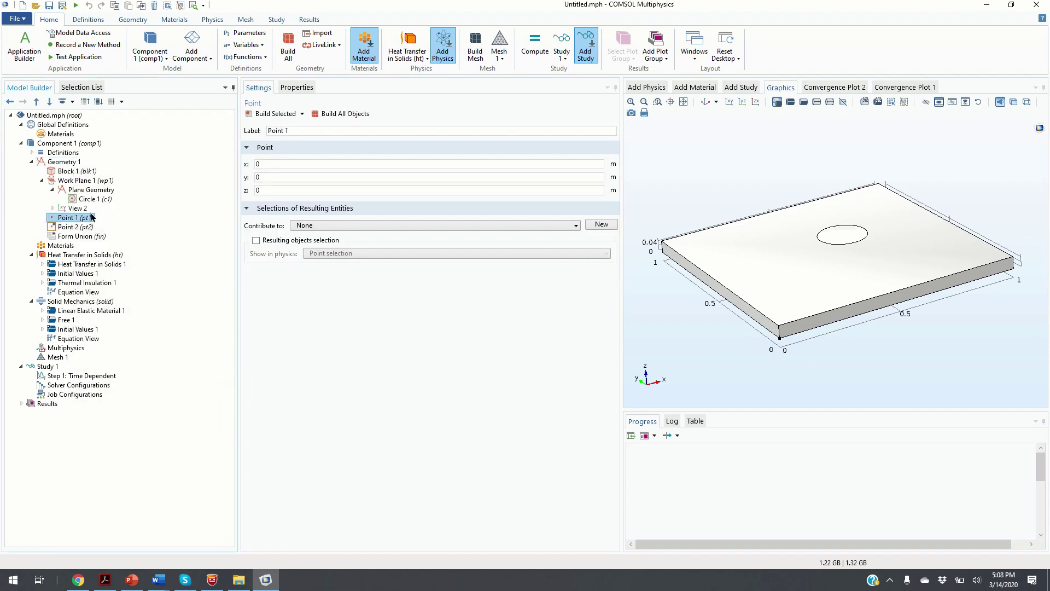
left_click(278, 162)
left_click(267, 187)
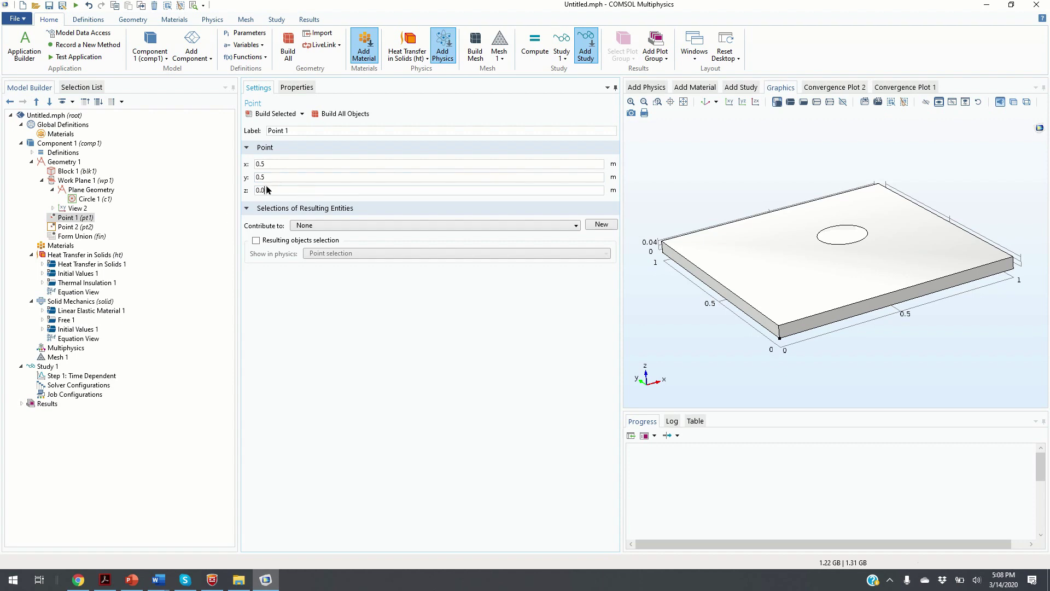
left_click(271, 114)
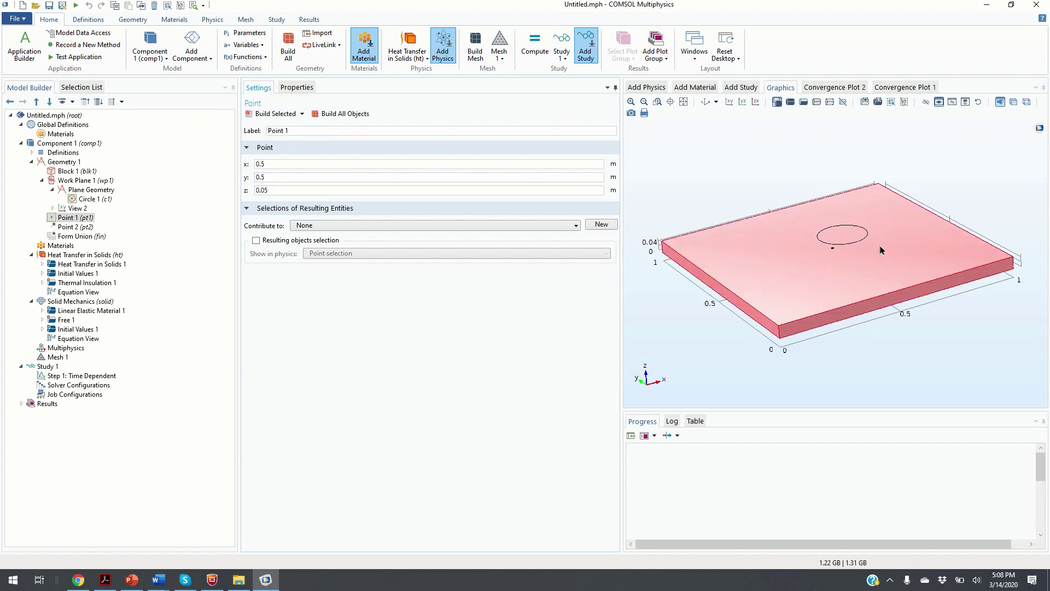
left_click_drag(881, 245, 874, 301)
left_click_drag(821, 266, 825, 301)
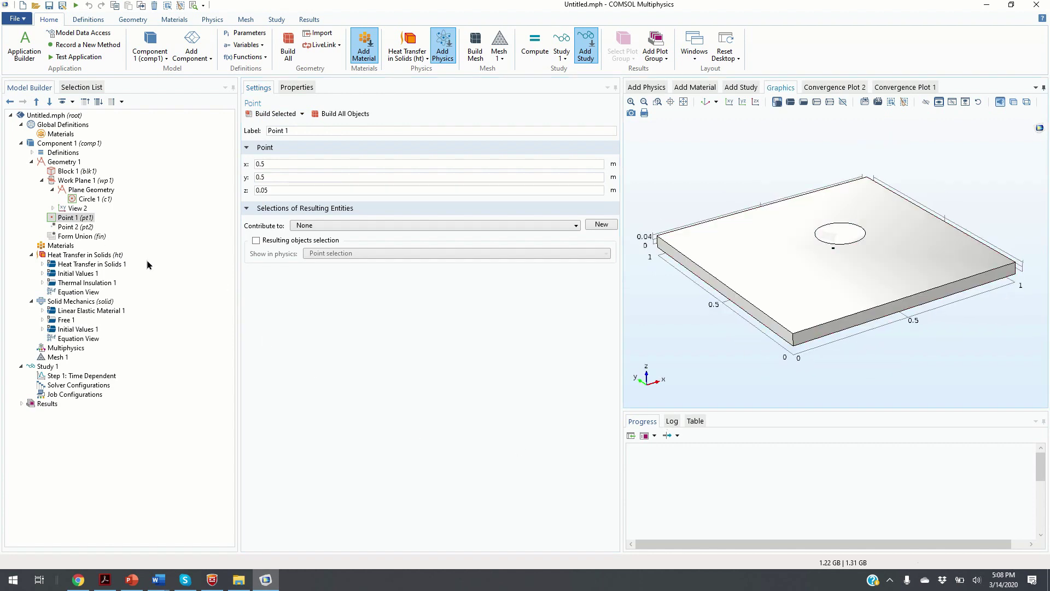
Set Point 2 to x 0.2, y 0.2 and z 0.05 m and build it
left_click(76, 227)
left_click(272, 163)
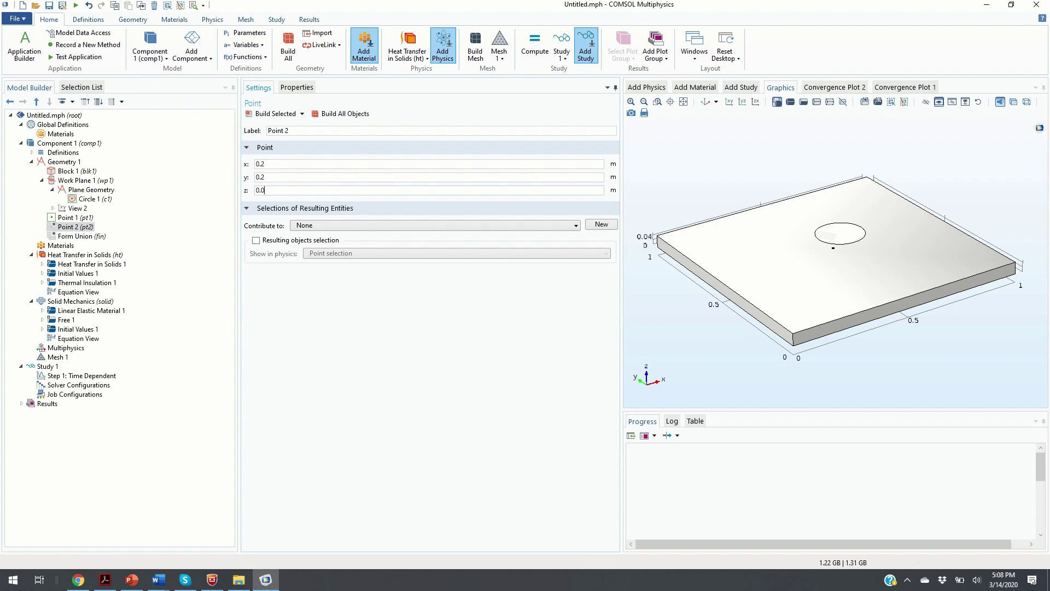
left_click(275, 113)
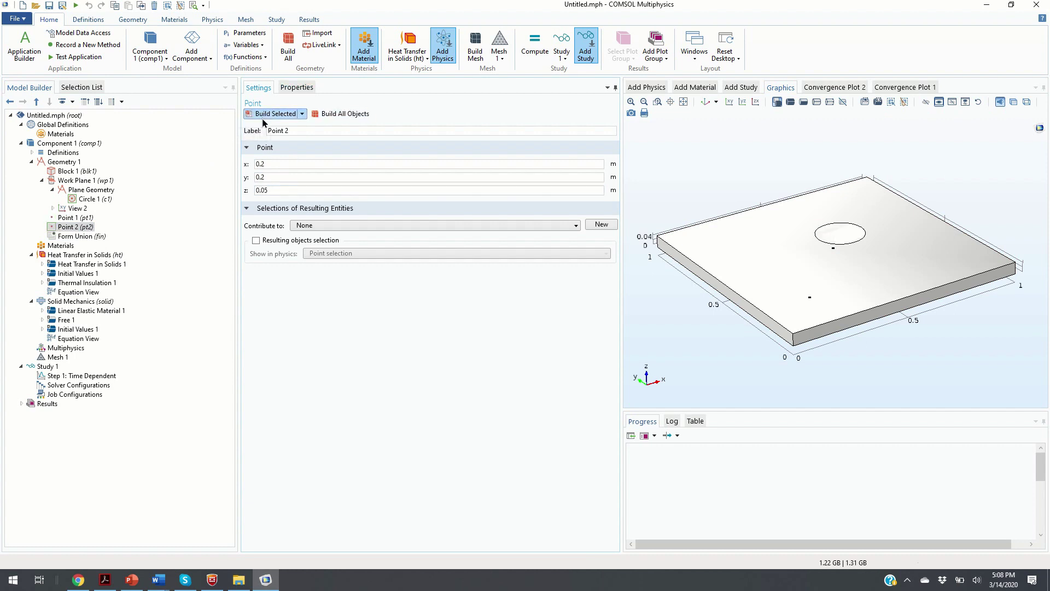
left_click_drag(813, 283, 849, 338)
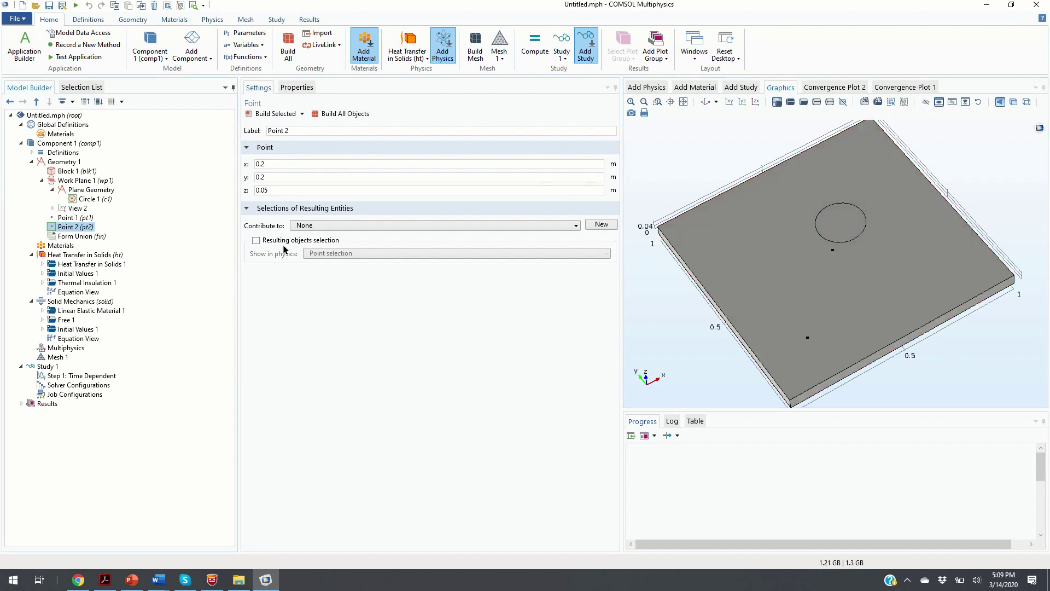
Add Aluminum from the recent materials to the component's Materials, covering the whole block
left_click(61, 245)
right_click(64, 250)
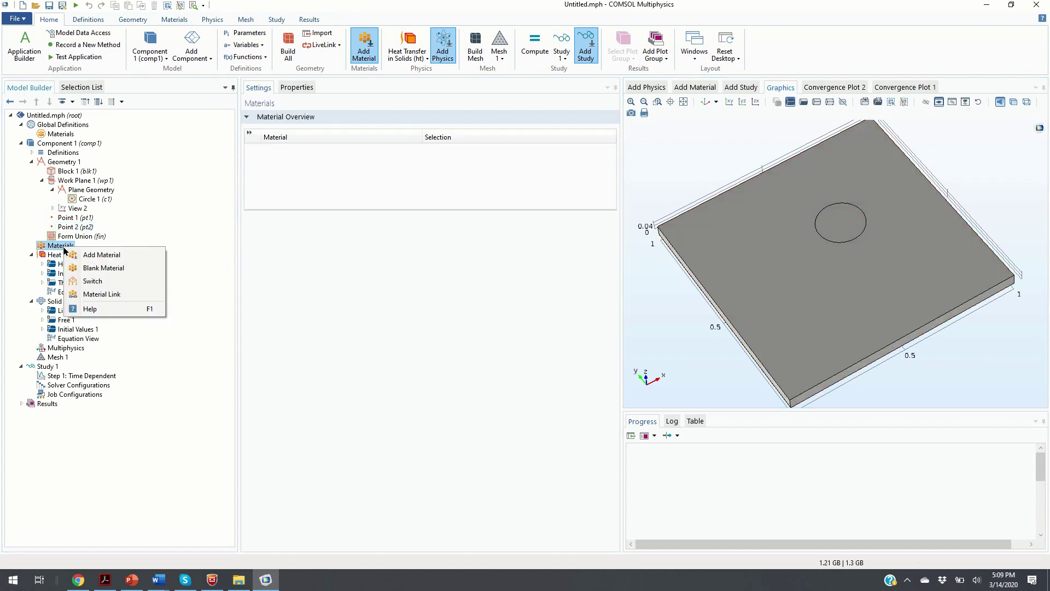
left_click(96, 255)
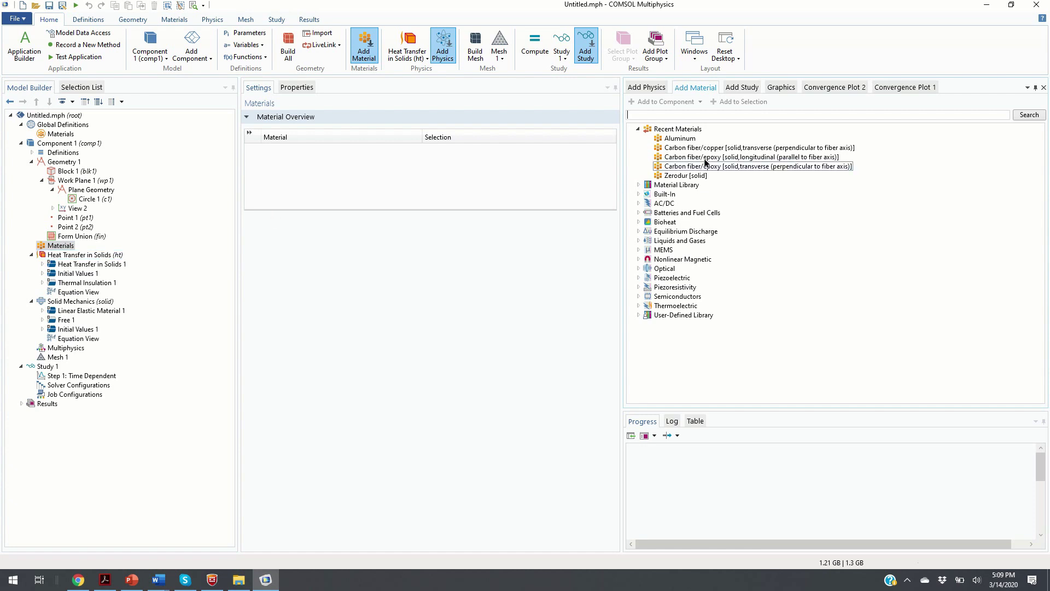
left_click(688, 141)
left_click_drag(688, 140, 636, 194)
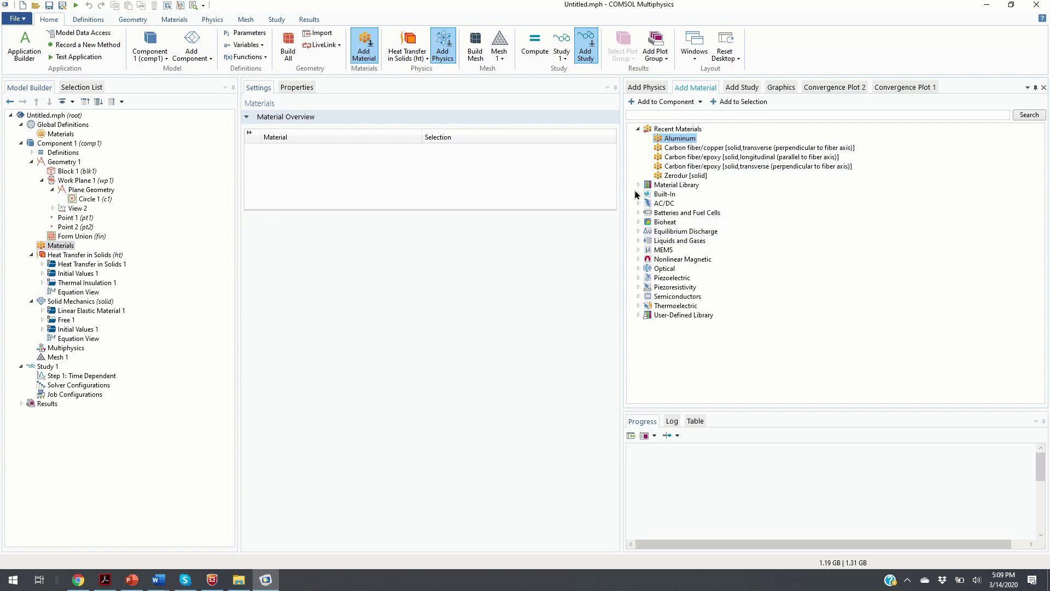
left_click(638, 185)
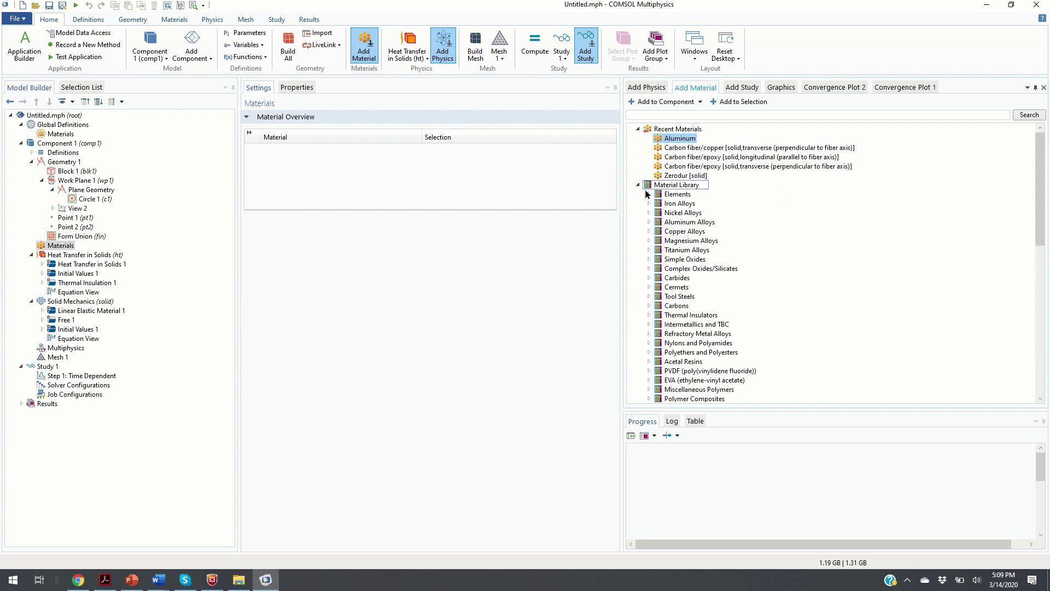
left_click(679, 139)
double_click(679, 140)
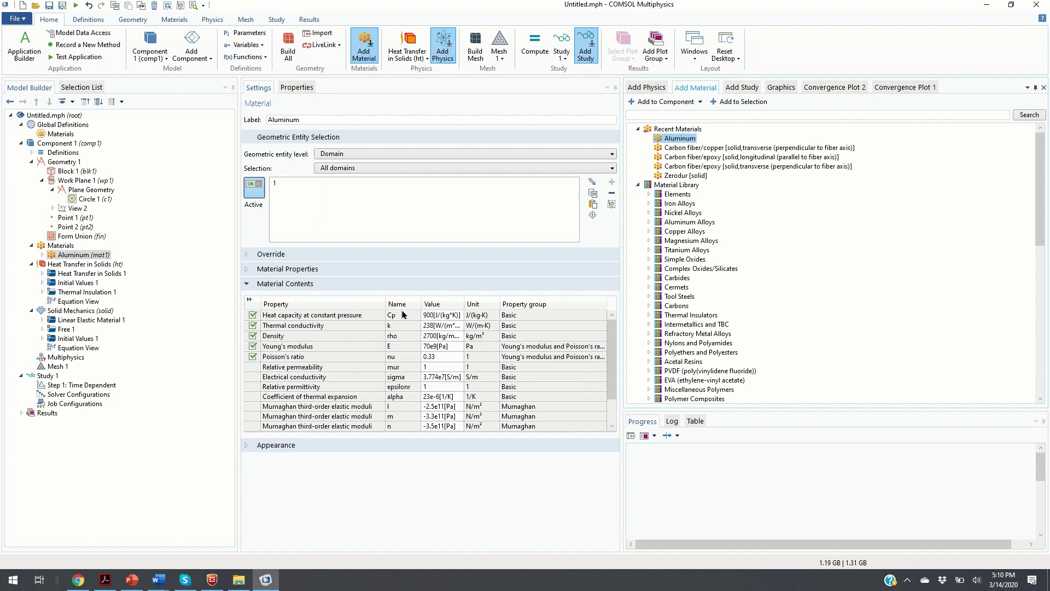
Add a Boundary Heat Source condition to the Heat Transfer in Solids physics
left_click(95, 265)
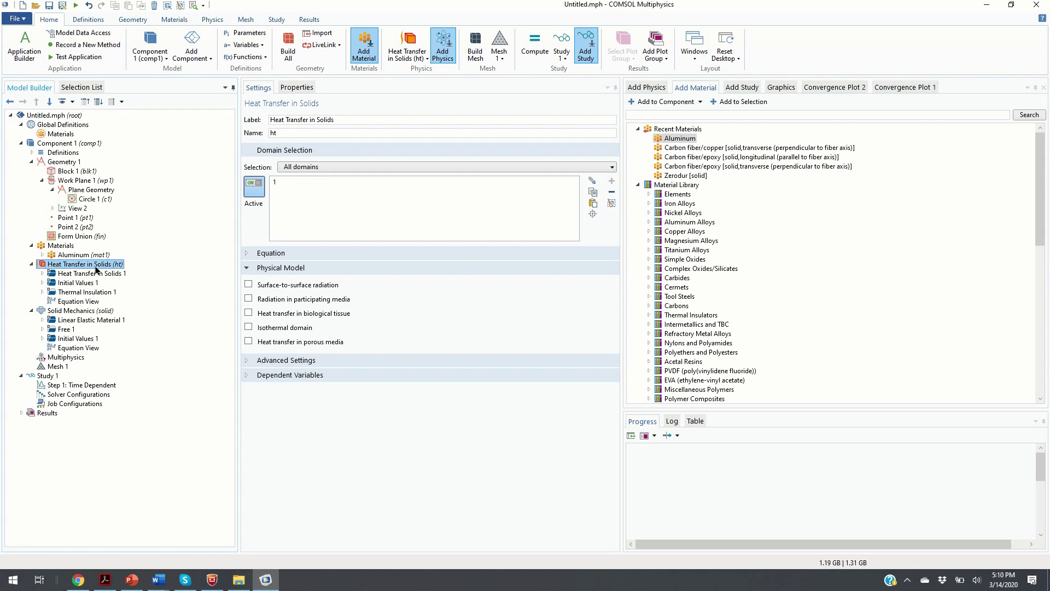
right_click(95, 267)
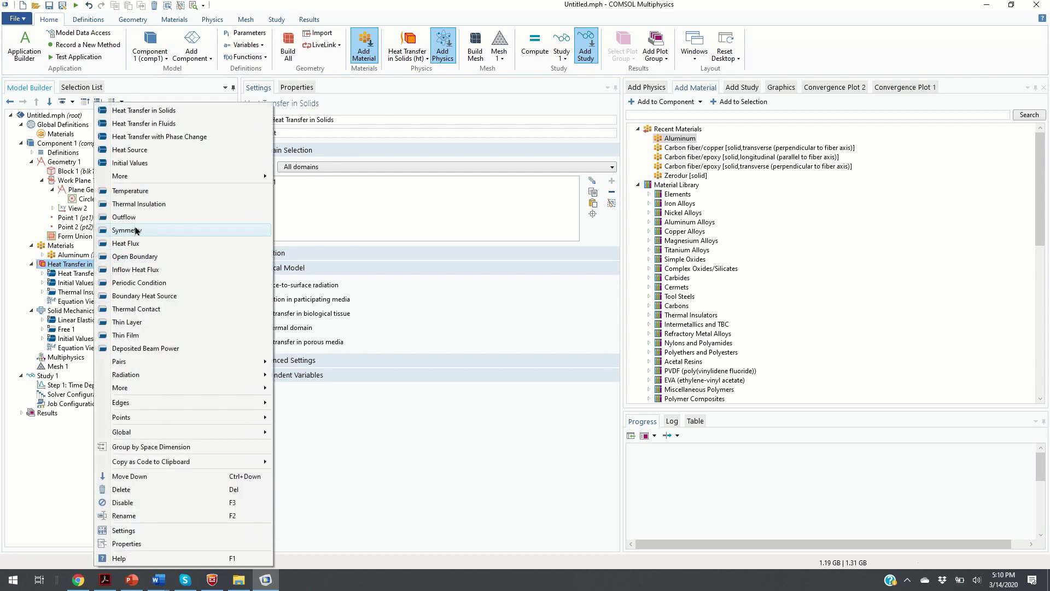
left_click(155, 297)
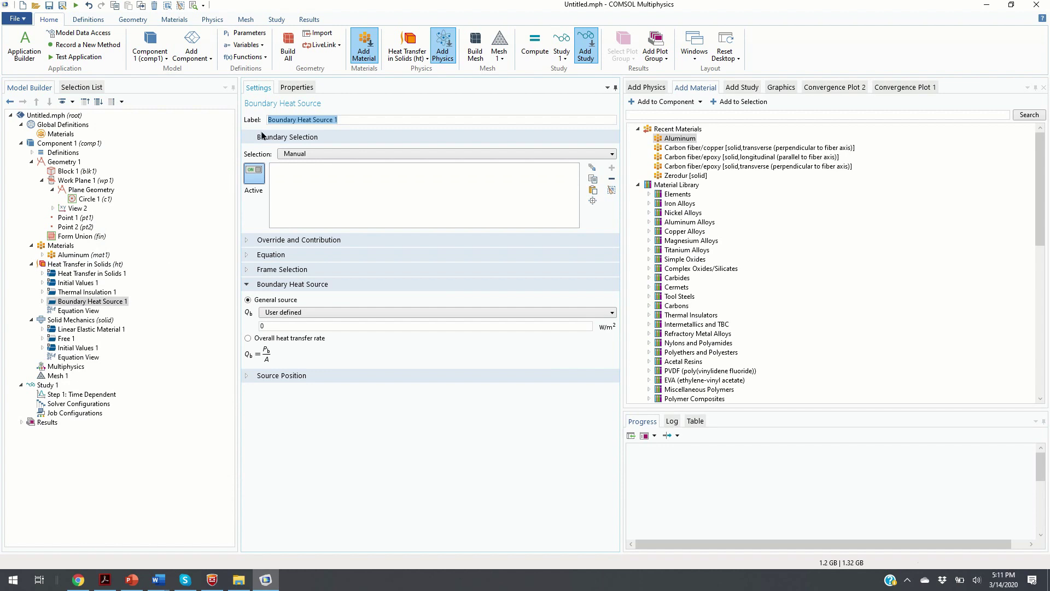
Define the boundary heat source as an overall heat transfer rate of 6000 W and assign it to the circular face
left_click(780, 88)
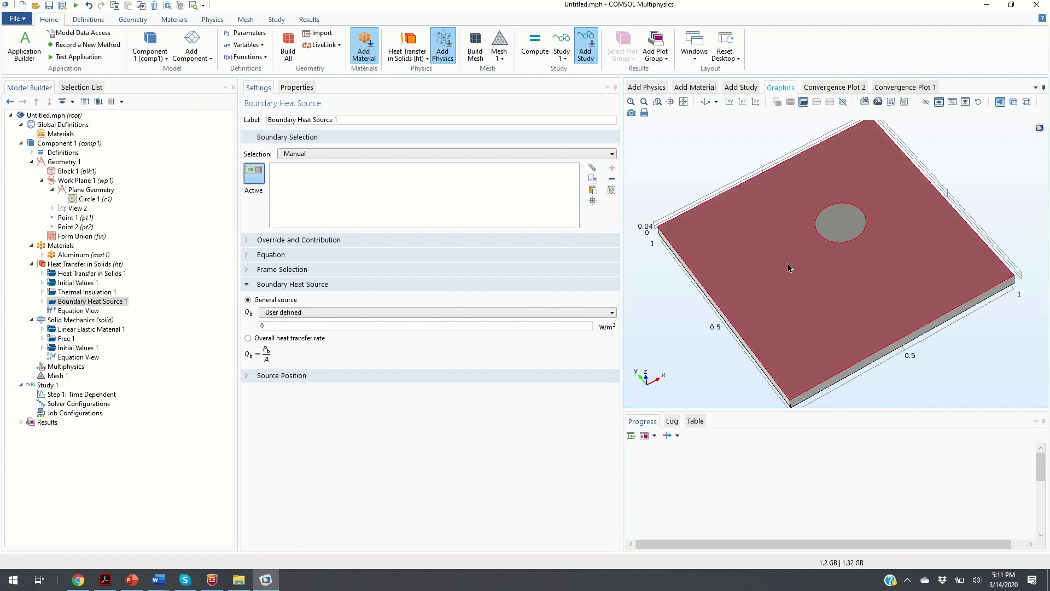
left_click_drag(800, 160, 836, 305)
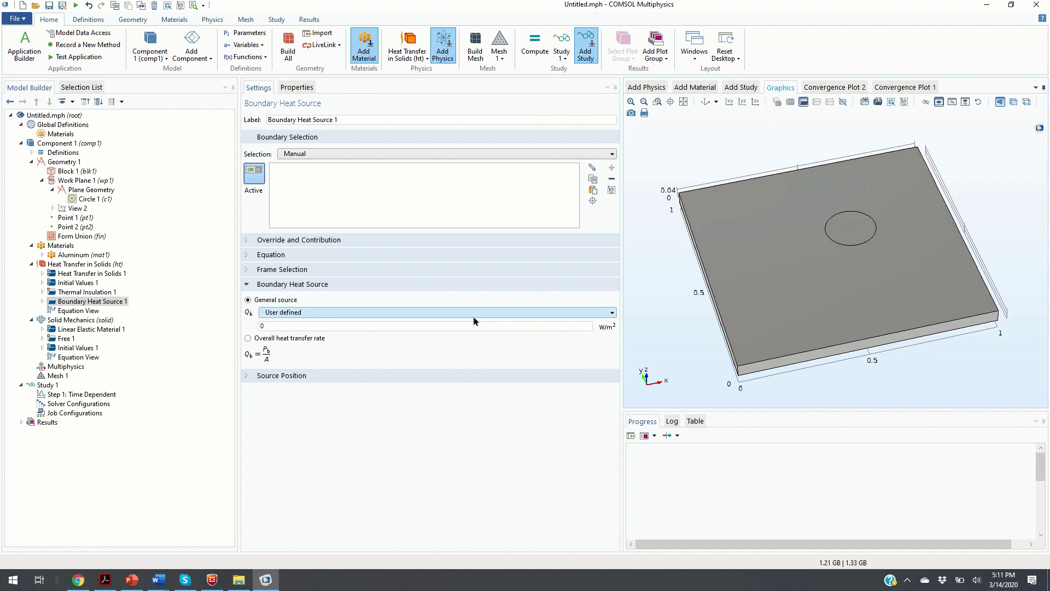
left_click(247, 339)
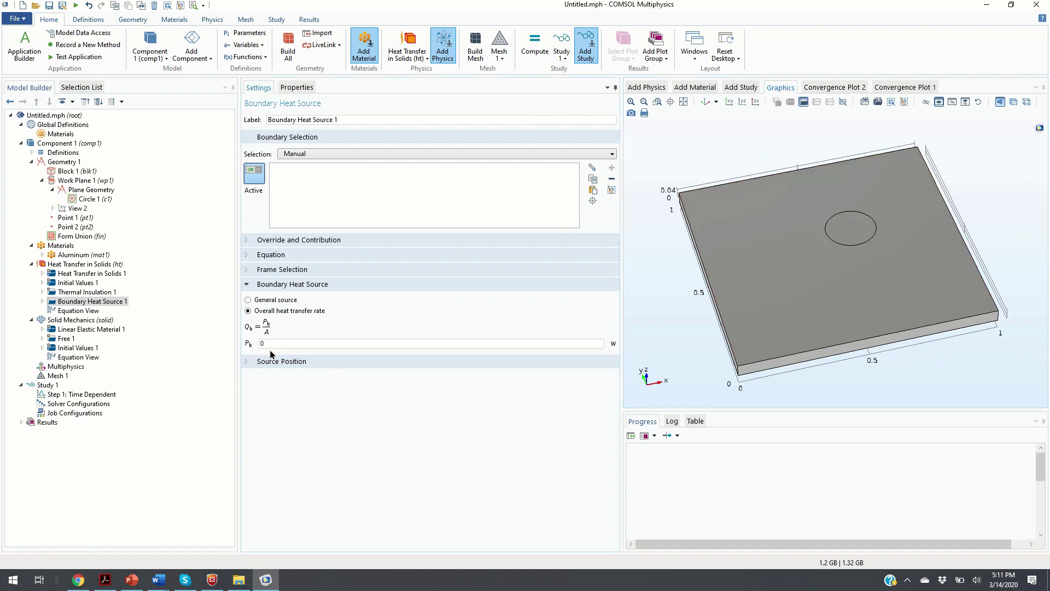
double_click(278, 343)
left_click(254, 174)
left_click(255, 174)
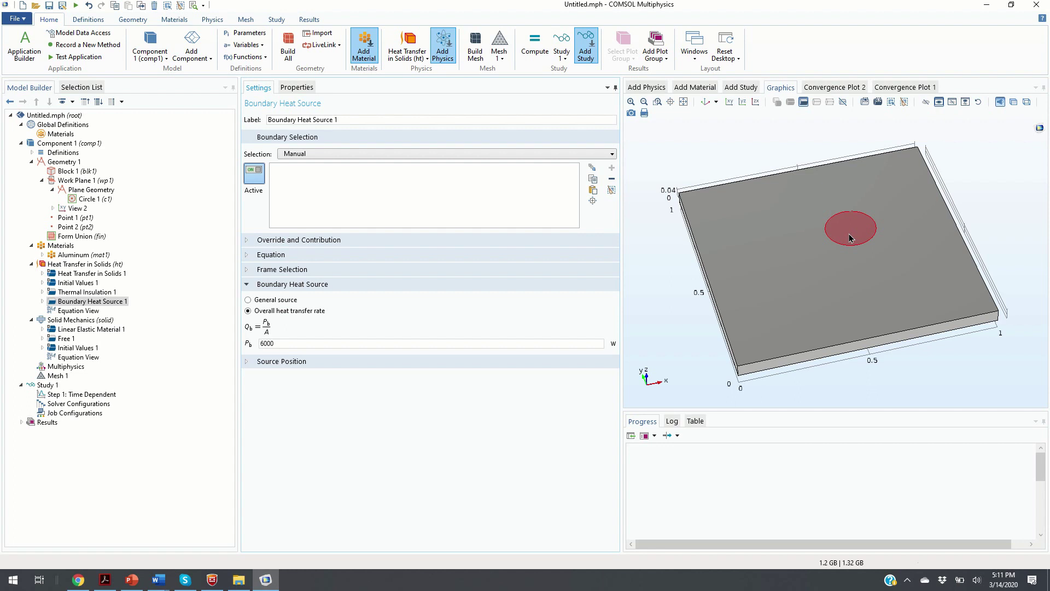
left_click(853, 237)
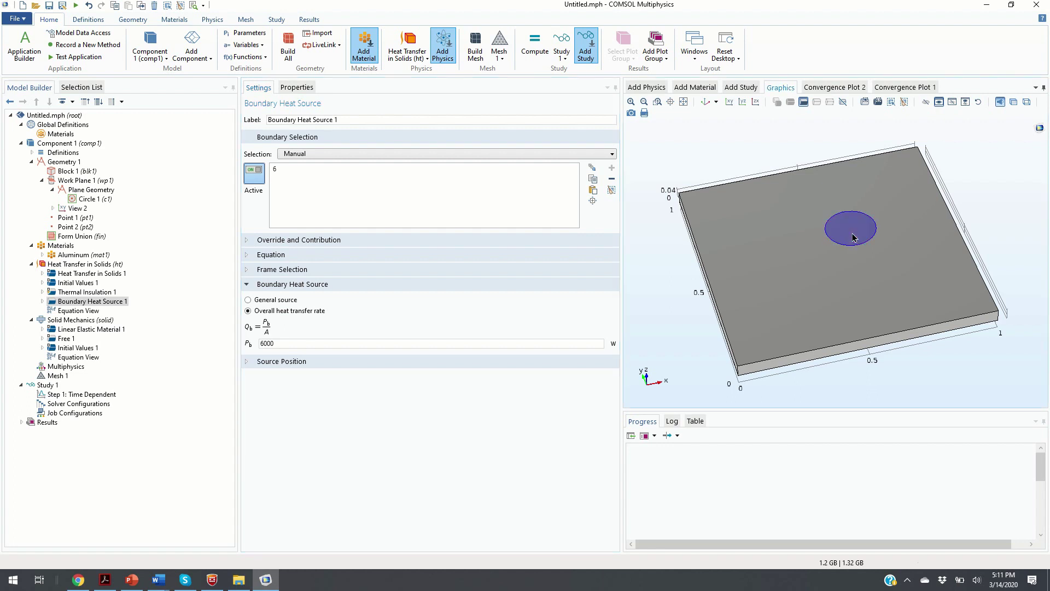
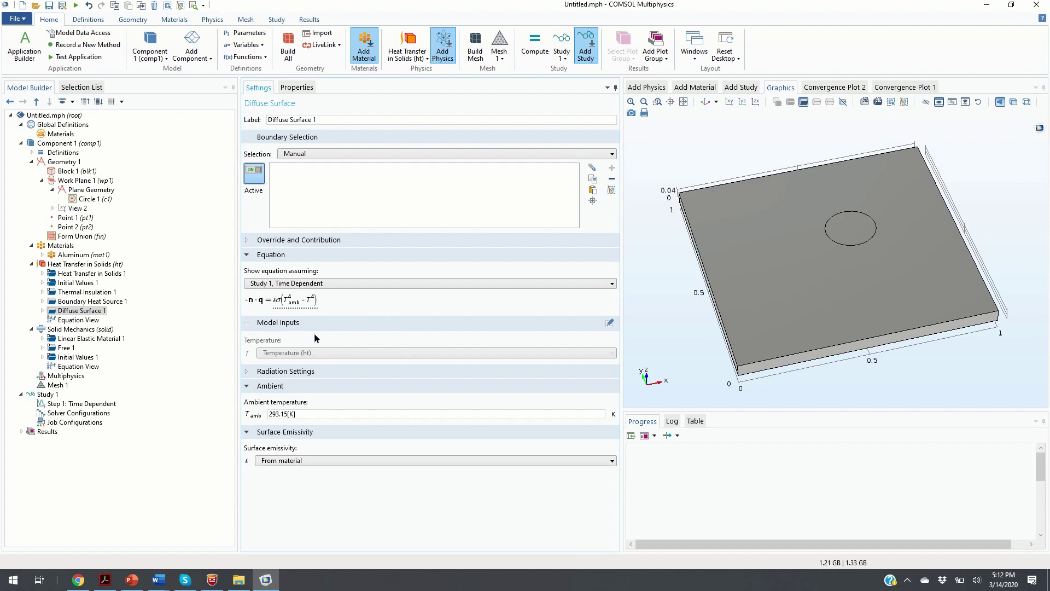
Set Diffuse Surface 1 to a 273 K ambient temperature and a user-defined surface emissivity of 0.6
left_click_drag(288, 414, 265, 416)
type("273")
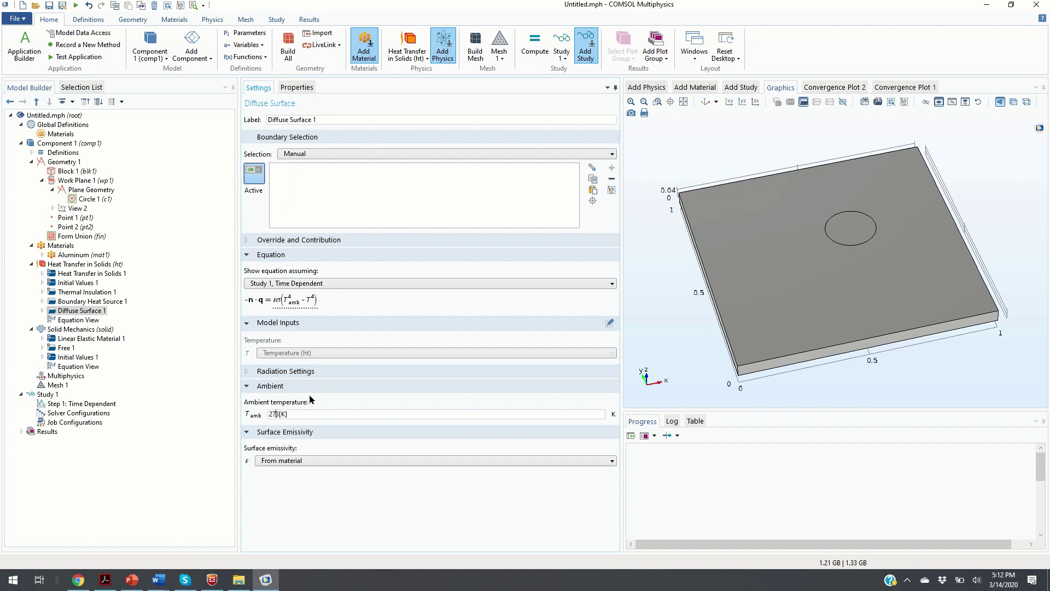
left_click(352, 461)
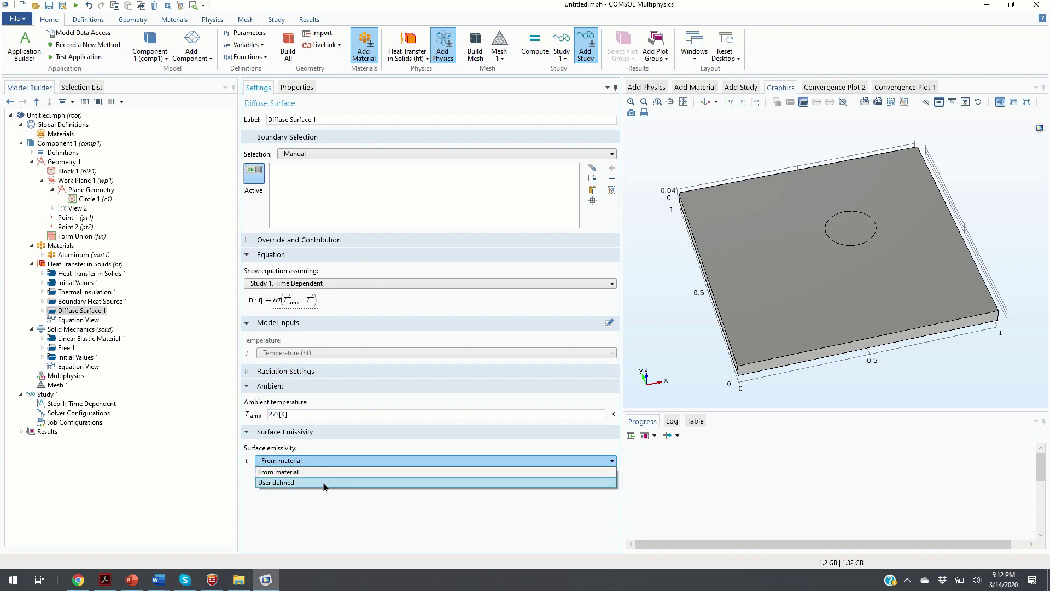
left_click(317, 484)
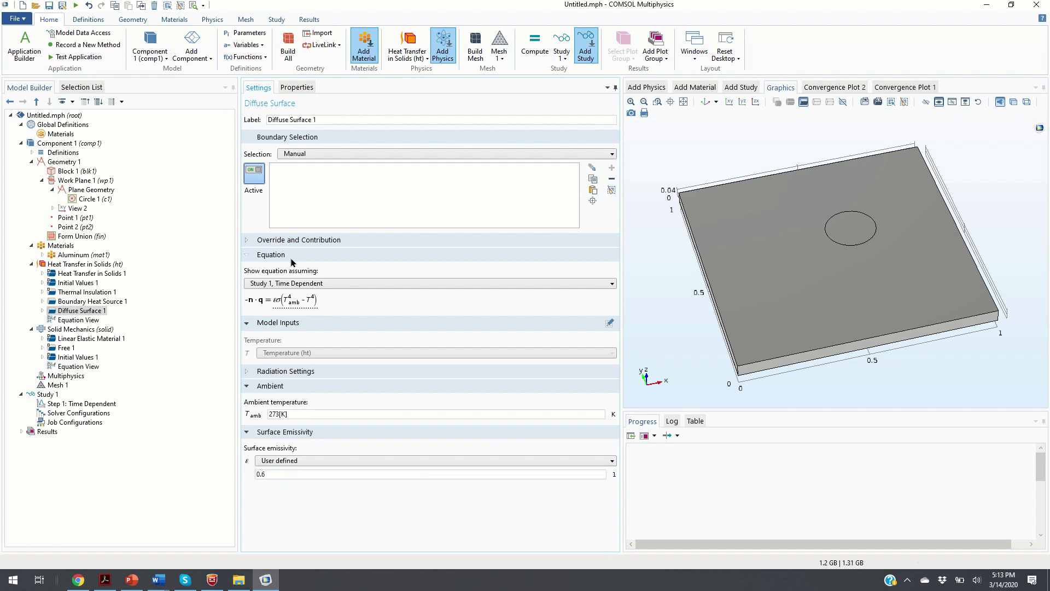
Assign Diffuse Surface 1 to all outer faces of the plate, including the underside, the side faces and the circular face
left_click_drag(770, 316, 719, 287)
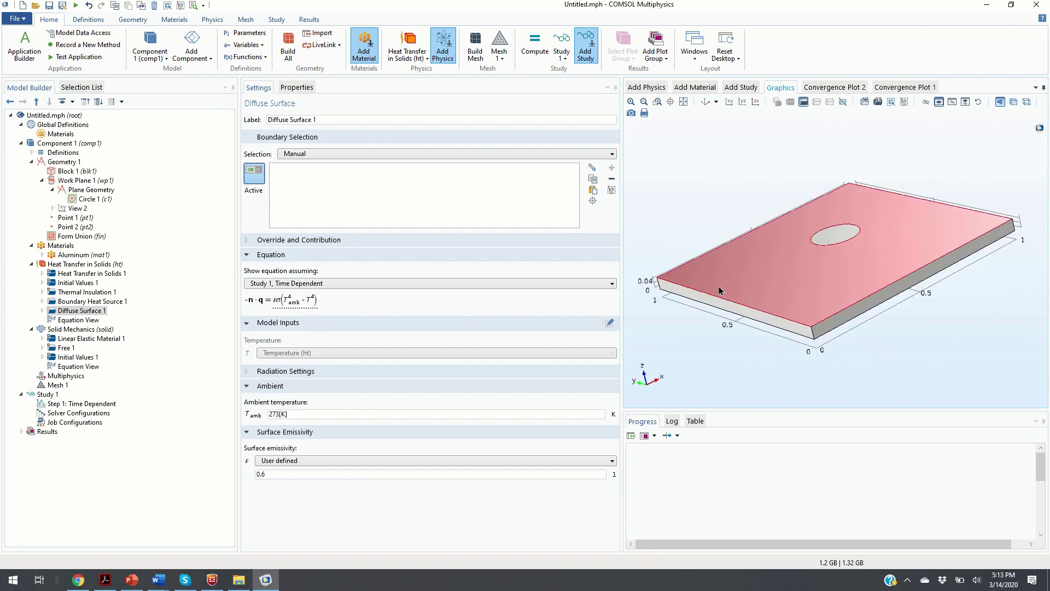
left_click(800, 292)
left_click(851, 323)
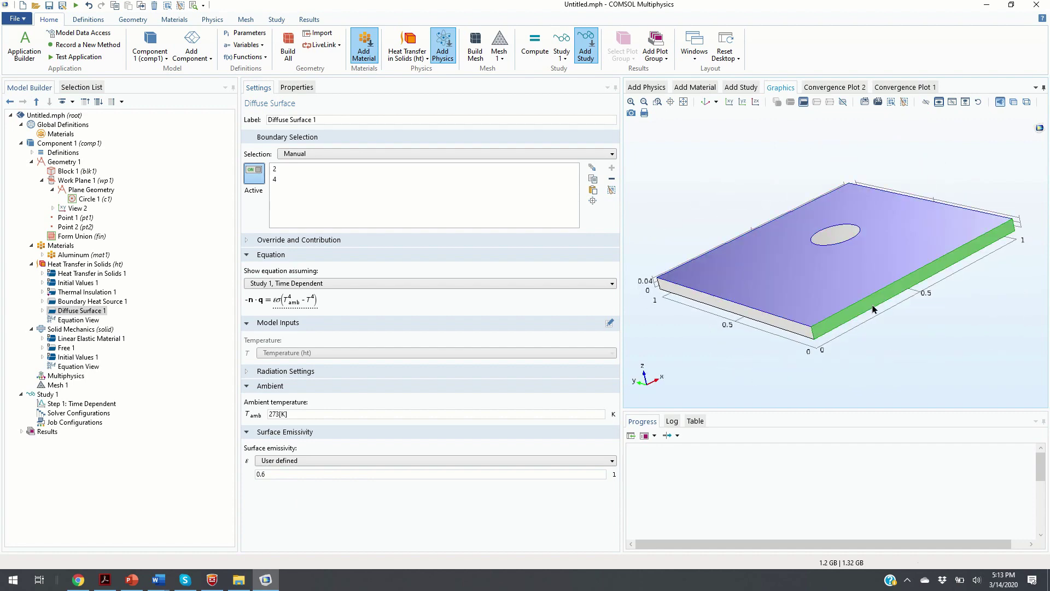
left_click_drag(908, 290, 809, 309)
left_click(812, 271)
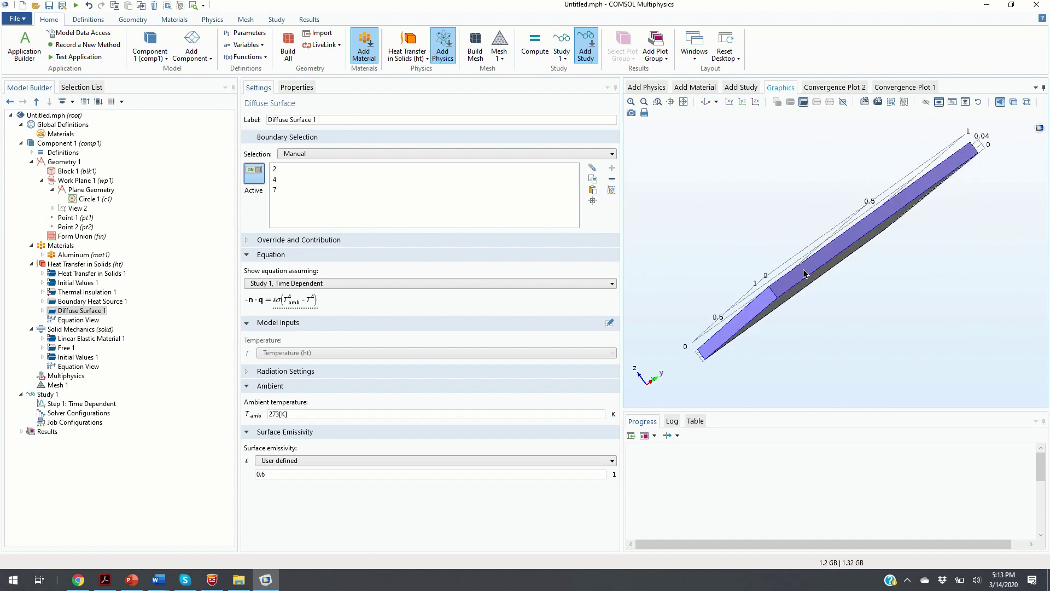
left_click_drag(821, 248, 792, 268)
left_click(804, 282)
left_click(807, 280)
left_click(801, 236)
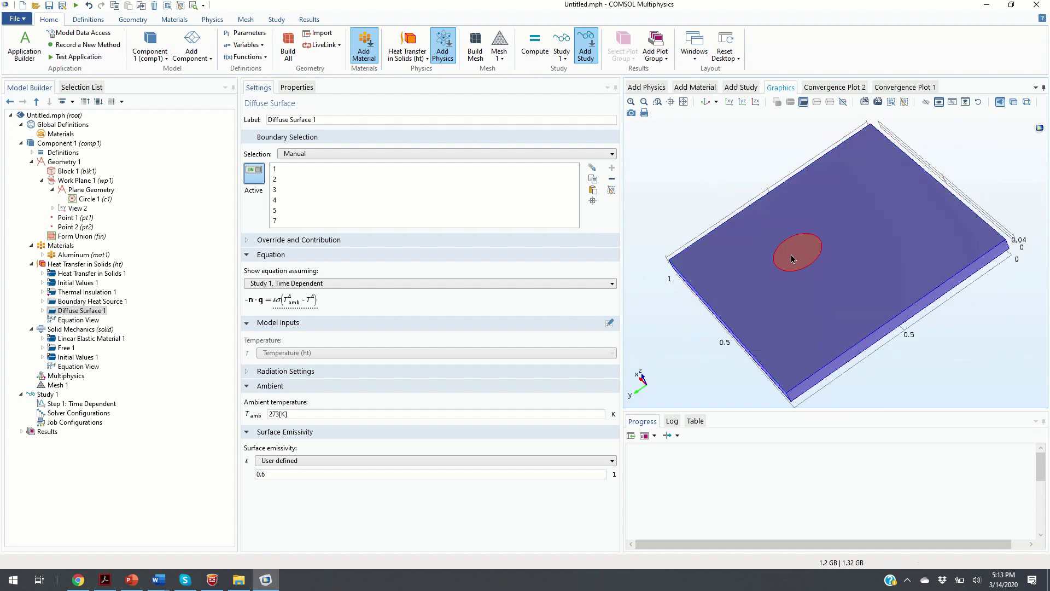
left_click(795, 260)
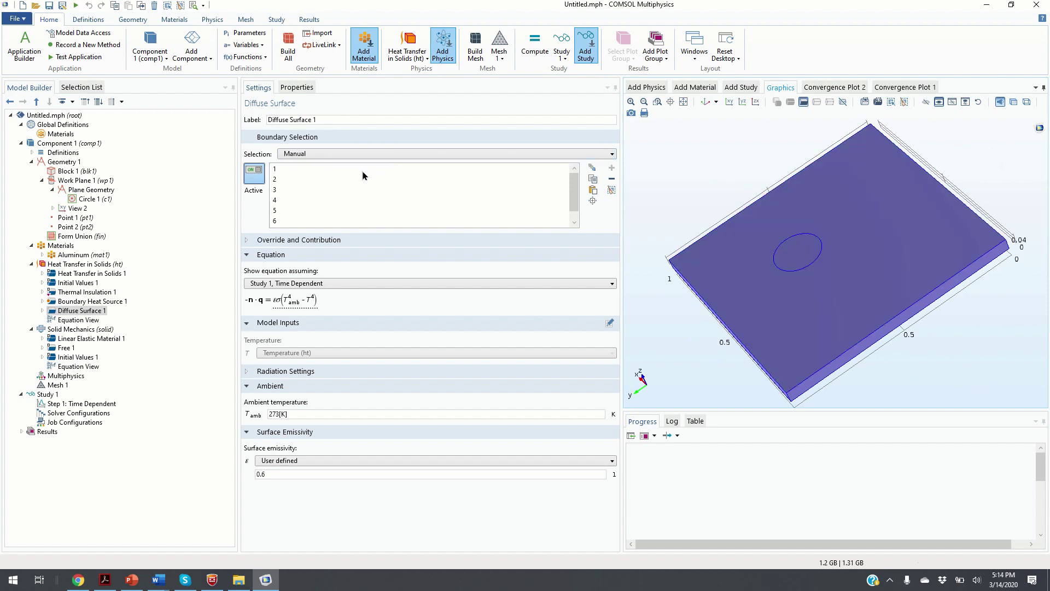
Set the initial temperature of Heat Transfer in Solids to 273 K
left_click(88, 282)
left_click(281, 282)
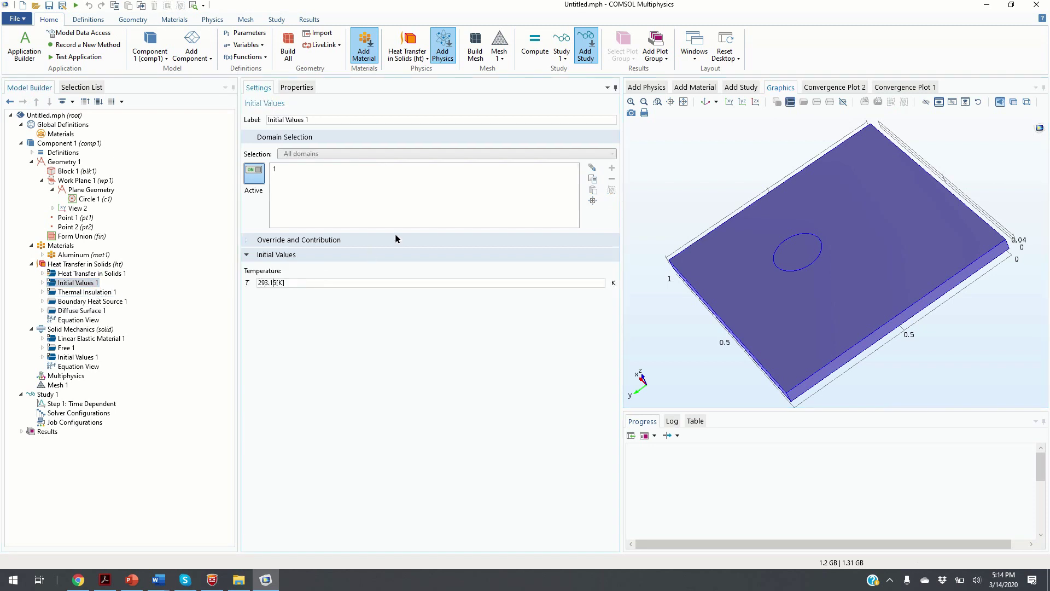
key("BackSpace")
key("BackSpace")
key("BackSpace")
key("BackSpace")
key("BackSpace")
type("73")
left_click_drag(727, 321, 843, 282)
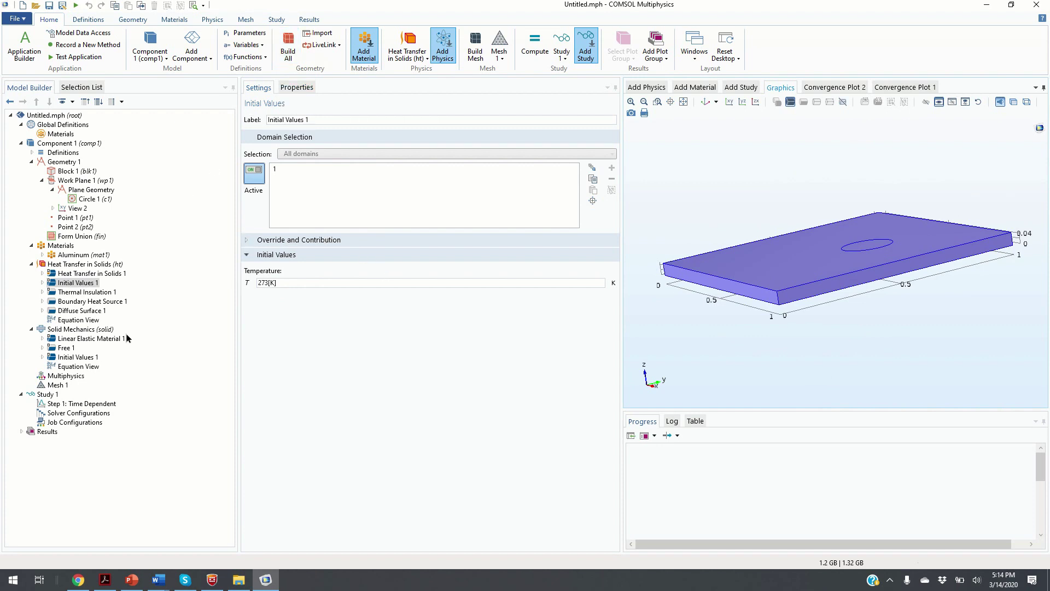
Add Thermal Expansion to the Solid Mechanics linear elastic material and use Temperature (ht) as its temperature input
left_click(102, 330)
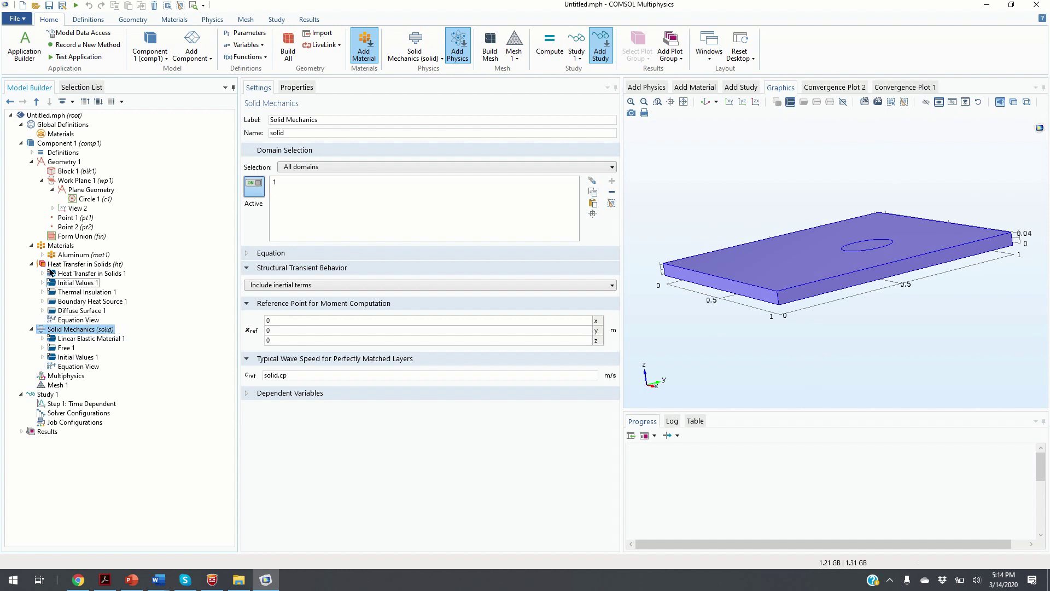
left_click(100, 339)
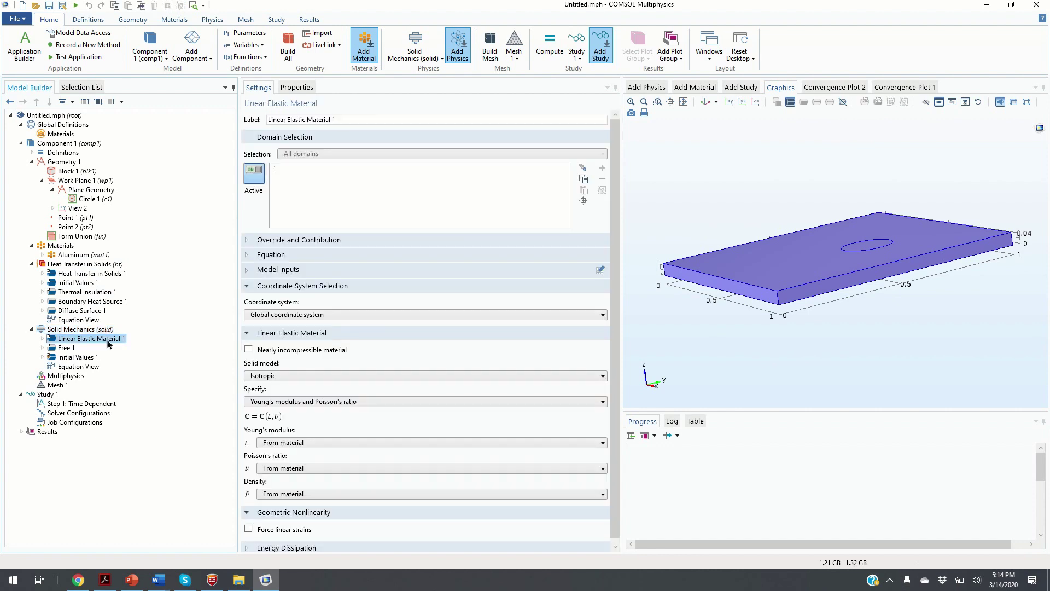
right_click(109, 341)
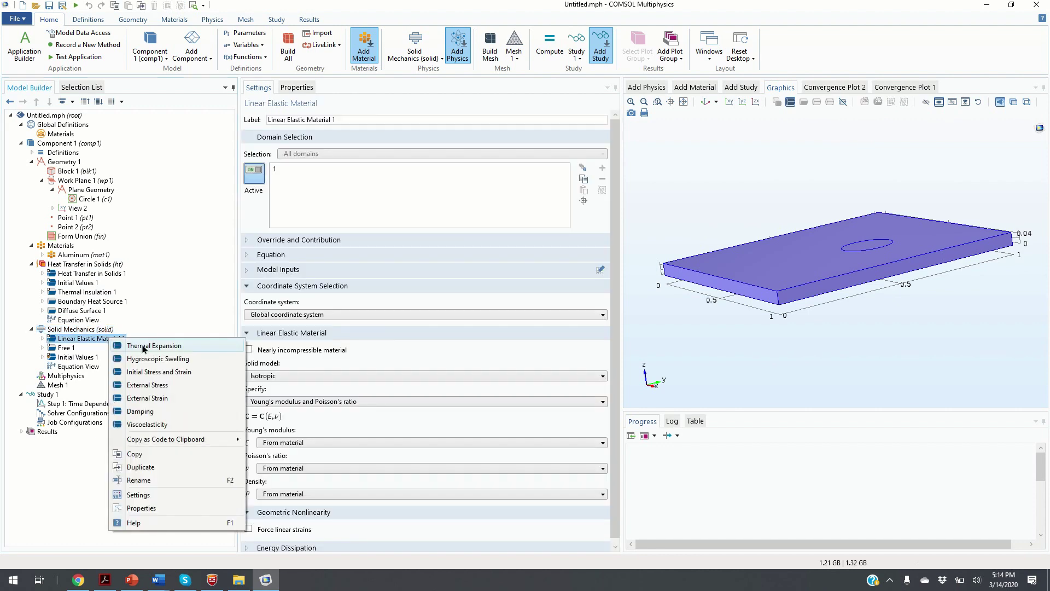
left_click(160, 348)
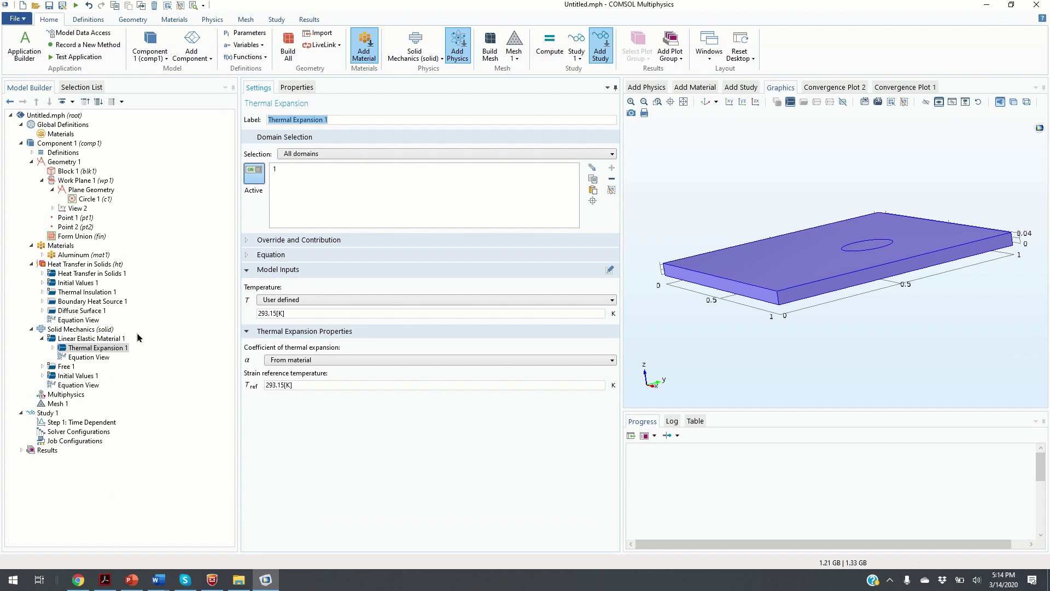
left_click(322, 302)
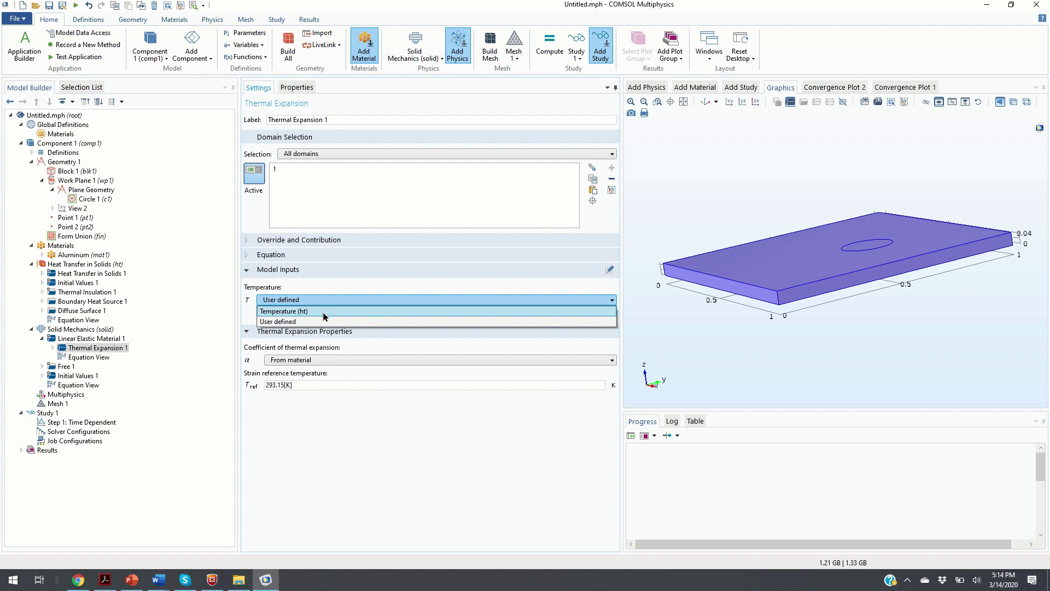
left_click(325, 311)
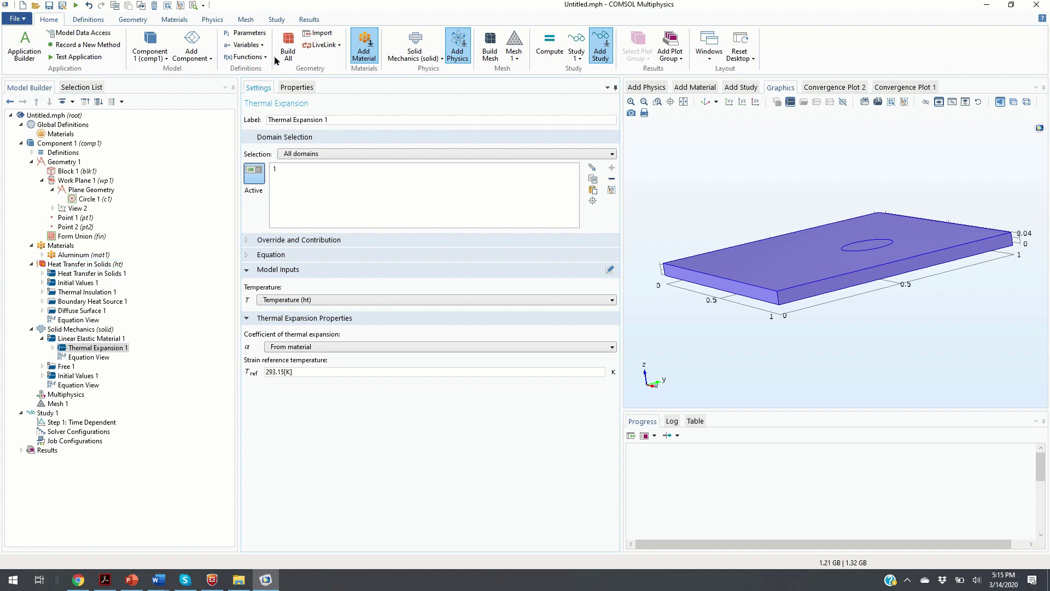
Add a Fixed Constraint to Solid Mechanics and assign it to the plate's side face at y = 0
left_click(93, 330)
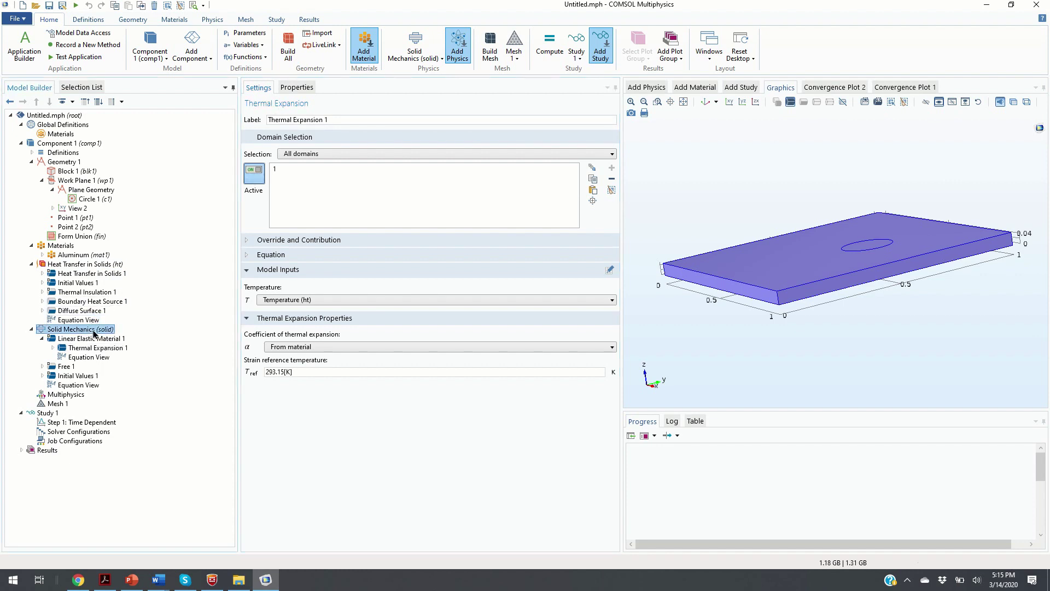
right_click(102, 330)
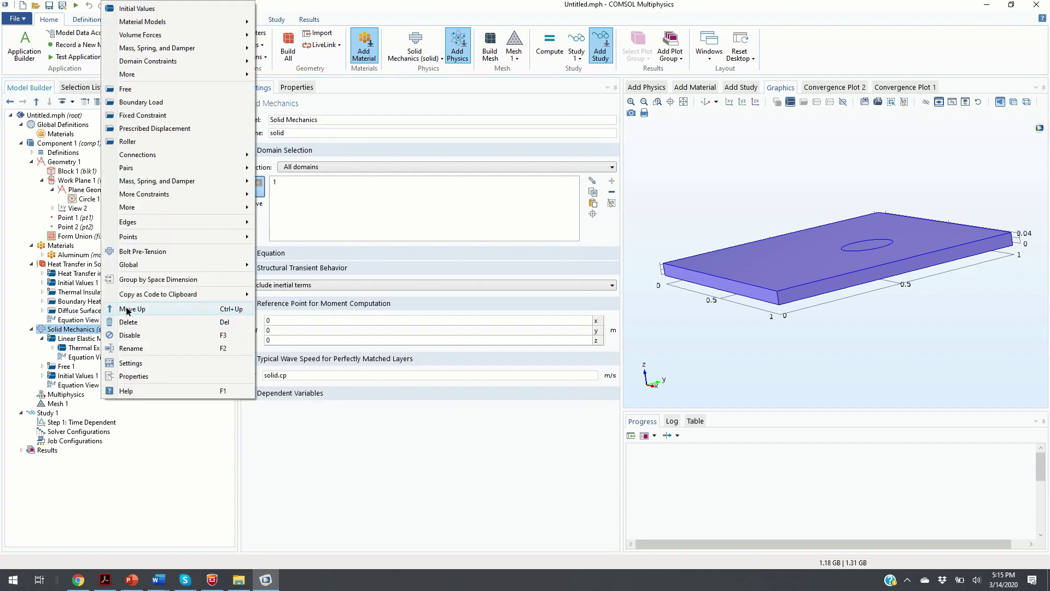
left_click(162, 117)
left_click_drag(775, 291, 809, 323)
left_click(808, 323)
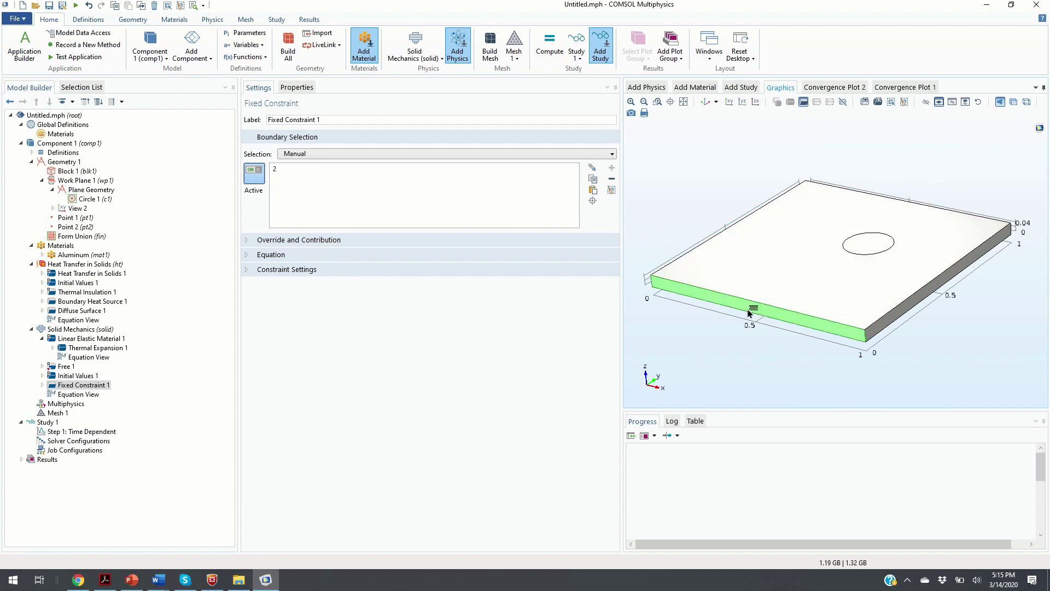
scroll(757, 310, "up", 5)
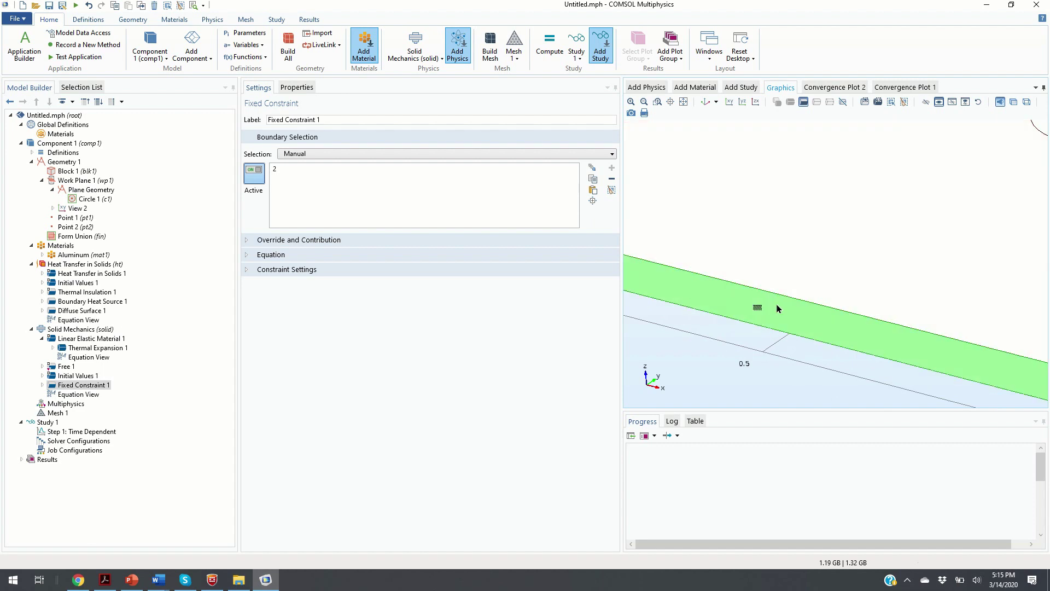
scroll(755, 306, "down", 2)
scroll(752, 308, "down", 2)
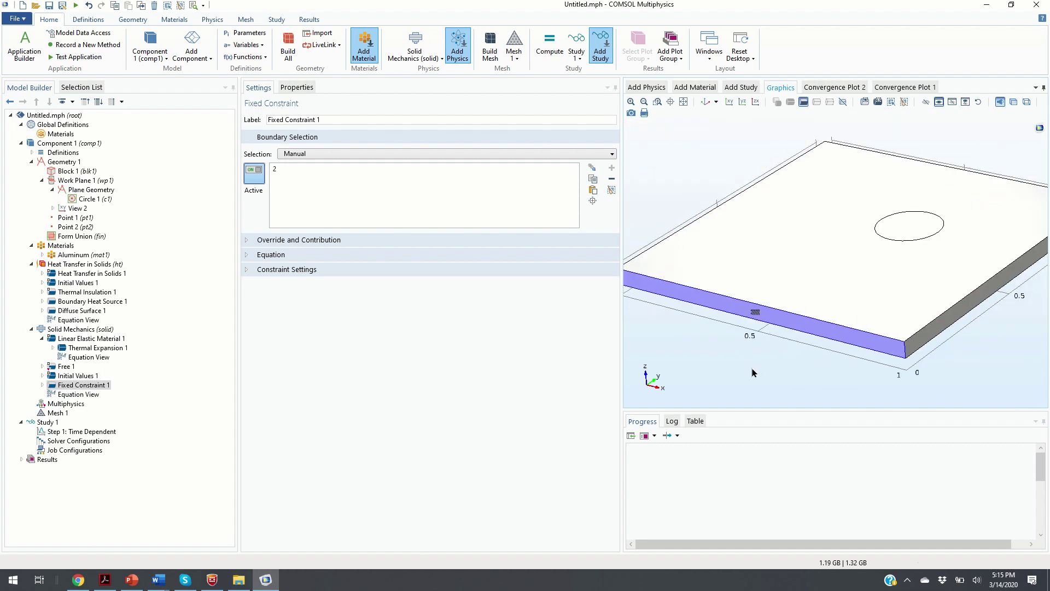
Build Mesh 1 for the plate as a physics-controlled mesh with Normal element size
left_click(56, 413)
left_click(273, 115)
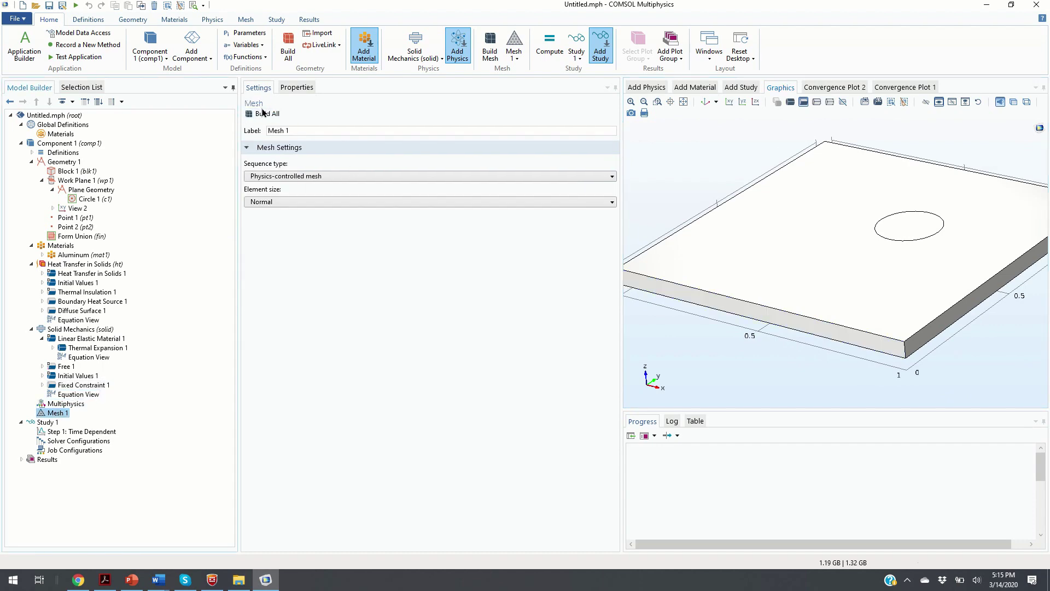
left_click_drag(910, 274, 761, 323)
left_click(381, 178)
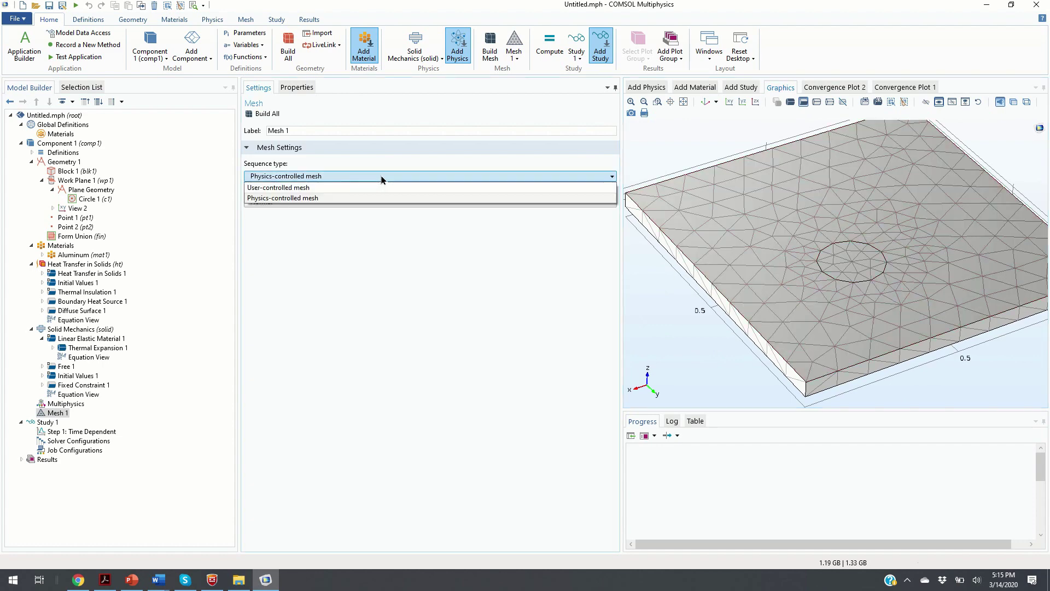
left_click(315, 199)
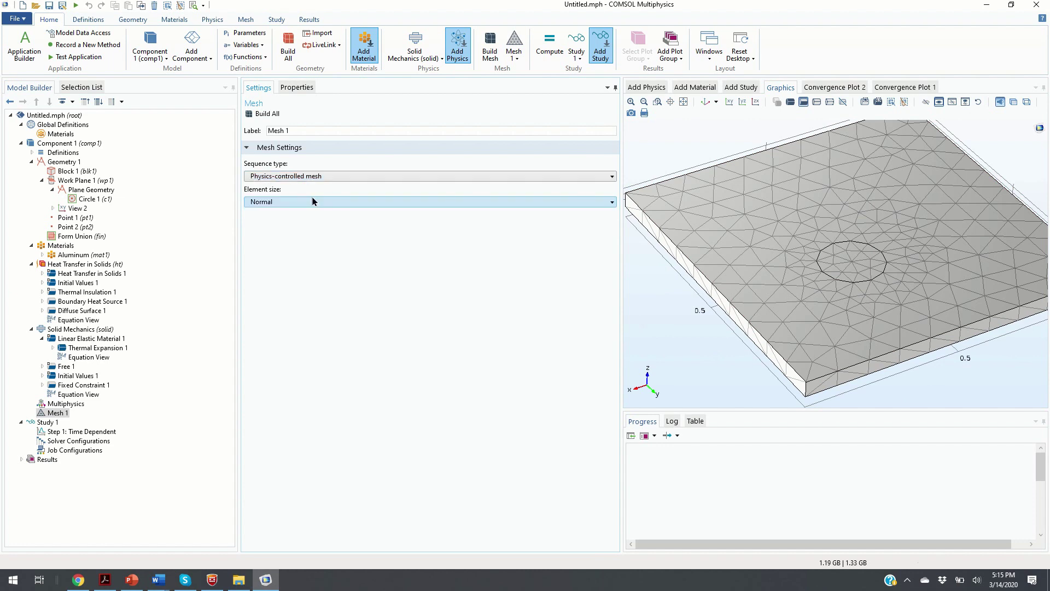
Try finer meshes by rebuilding Mesh 1 with the Fine and the Extra fine element sizes
left_click(340, 204)
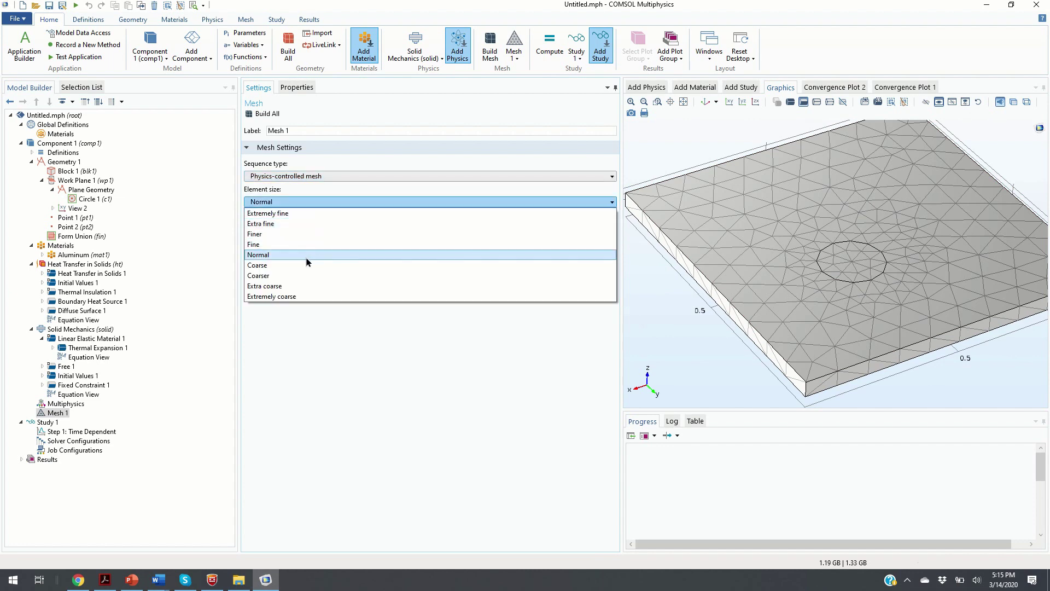
left_click(268, 245)
left_click(256, 114)
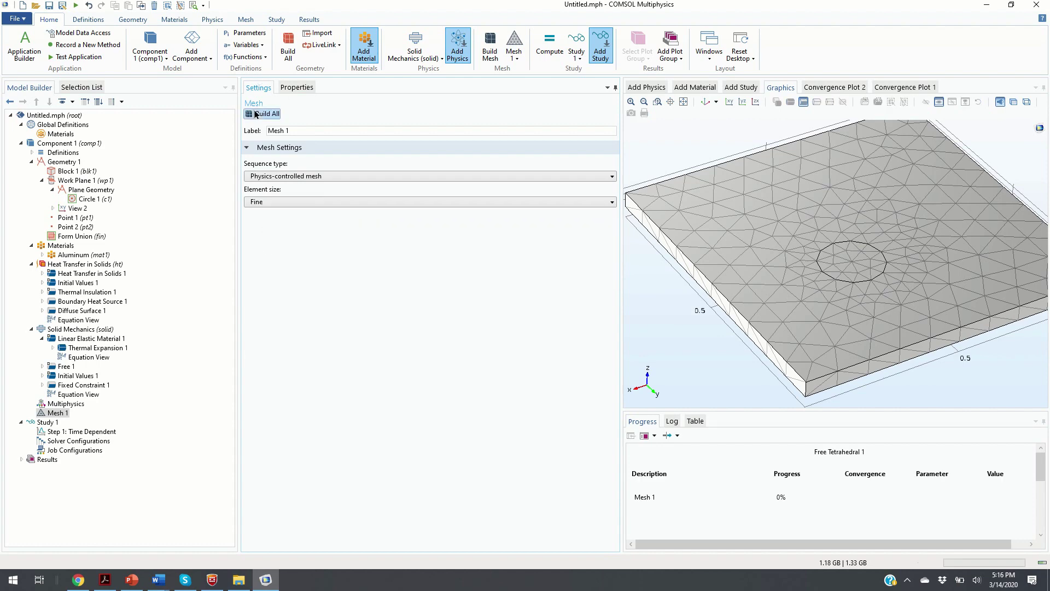
left_click(320, 201)
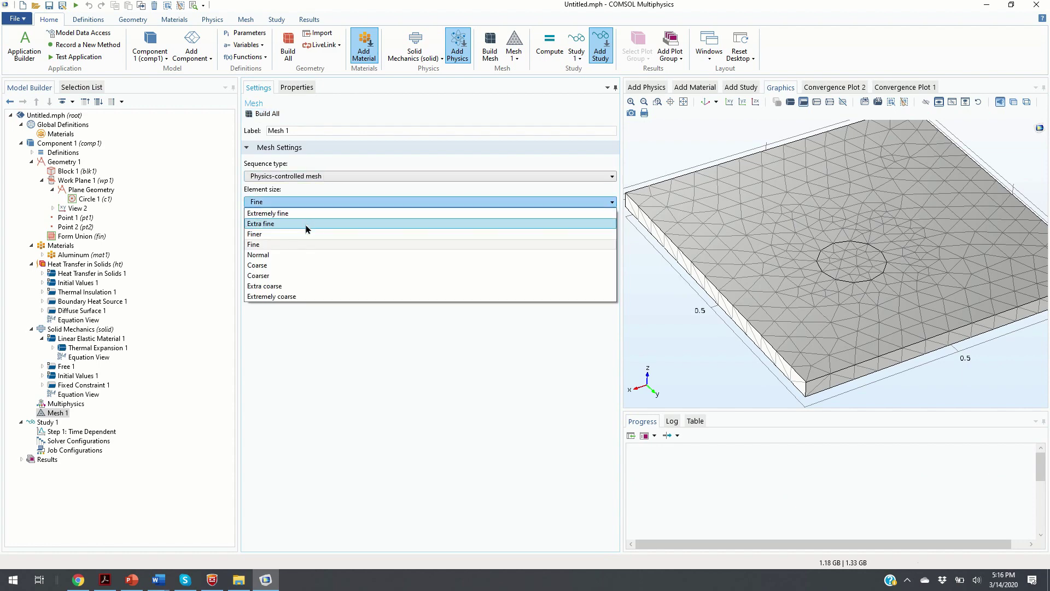
left_click(306, 223)
left_click(261, 114)
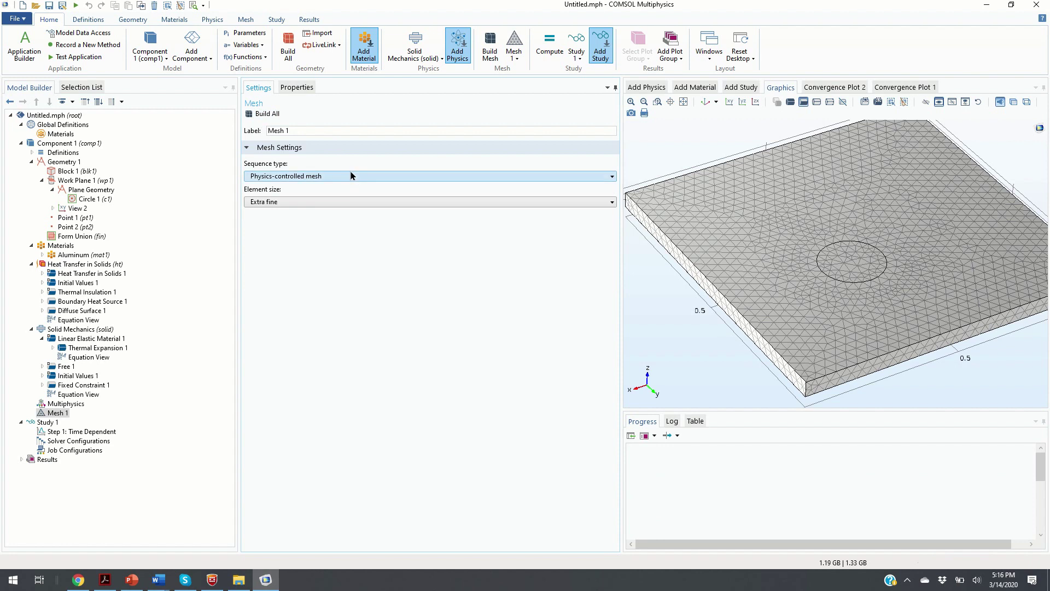
Set the element size of Mesh 1 to Normal and rebuild the mesh
left_click(383, 204)
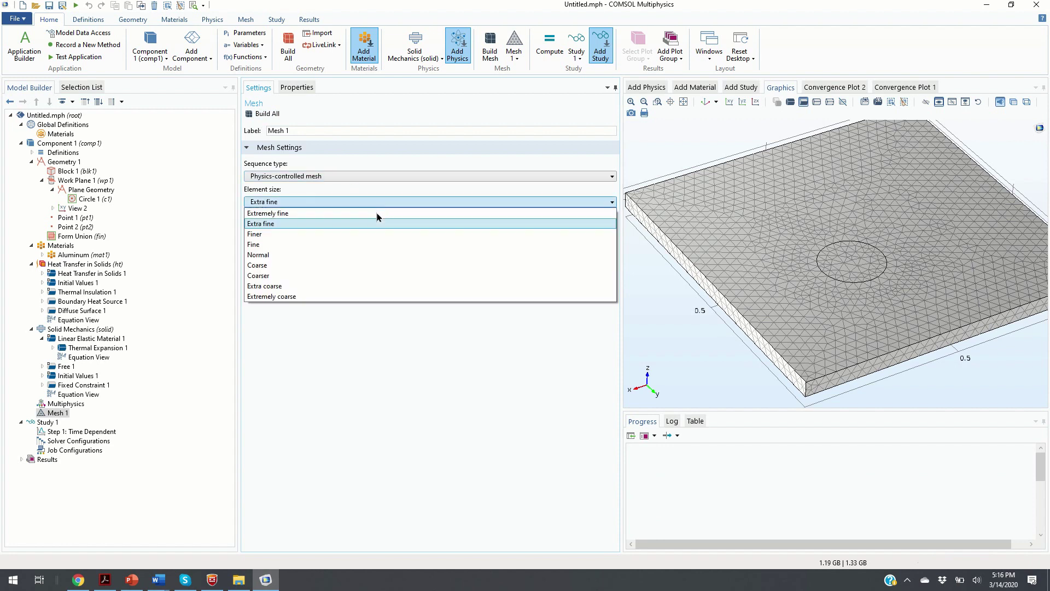
left_click(343, 256)
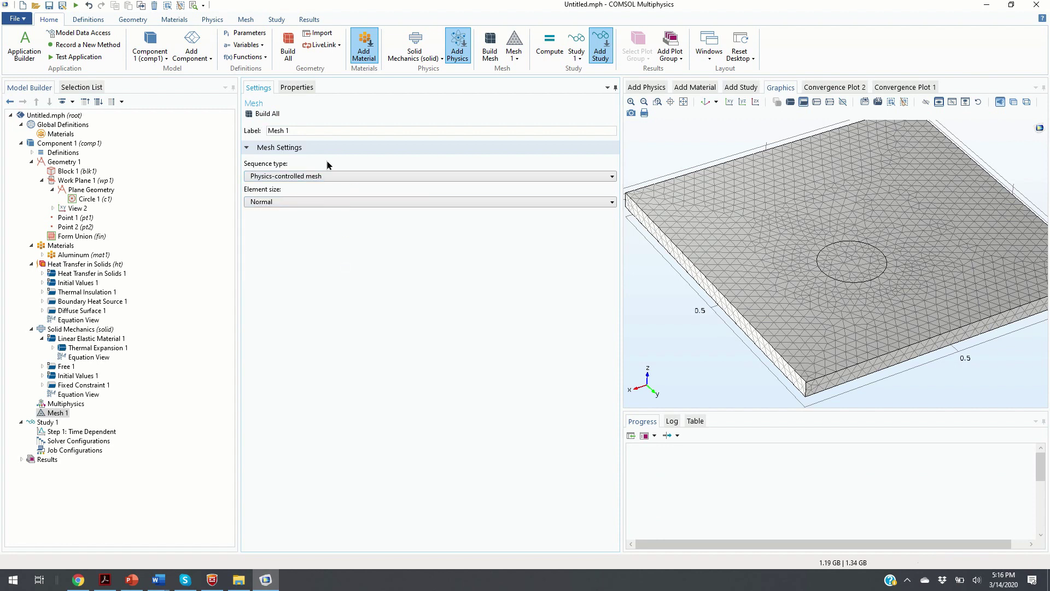
left_click(289, 49)
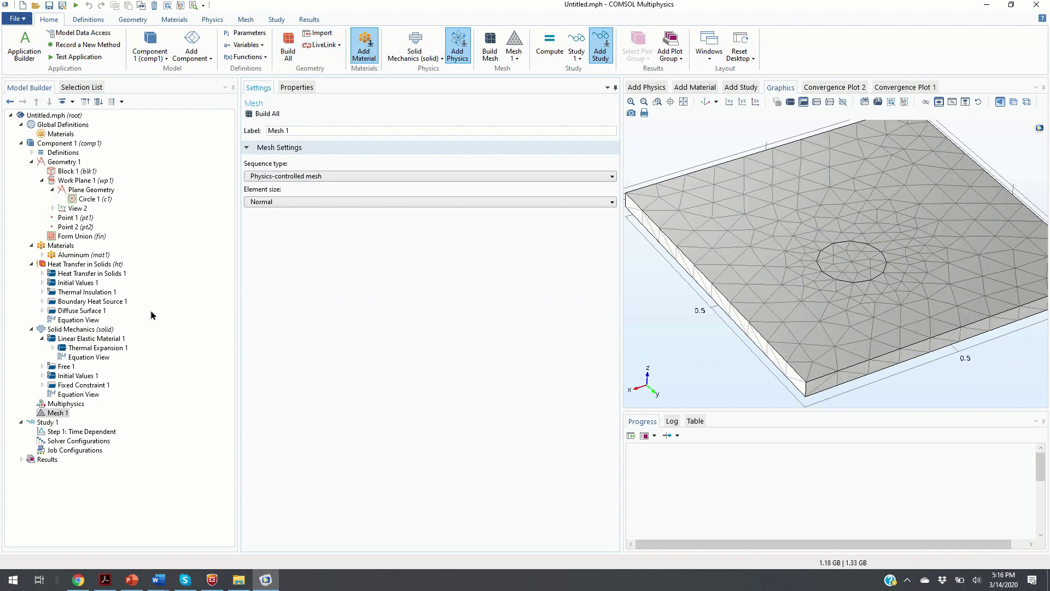
Set the output times of Study 1's Time Dependent step to range(0,5,3000) seconds
left_click(48, 423)
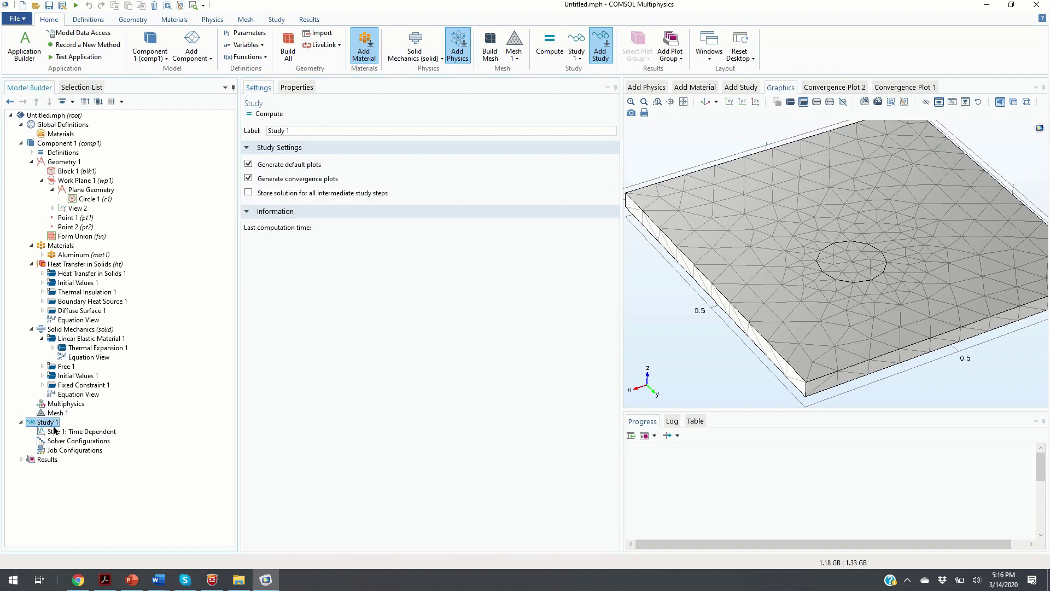
left_click(77, 431)
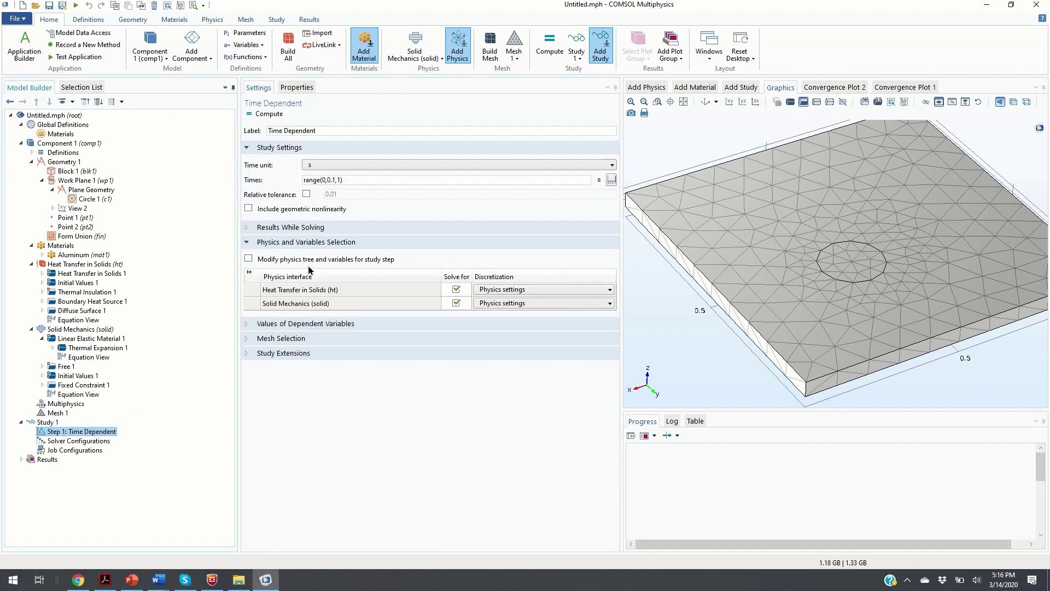
left_click(338, 180)
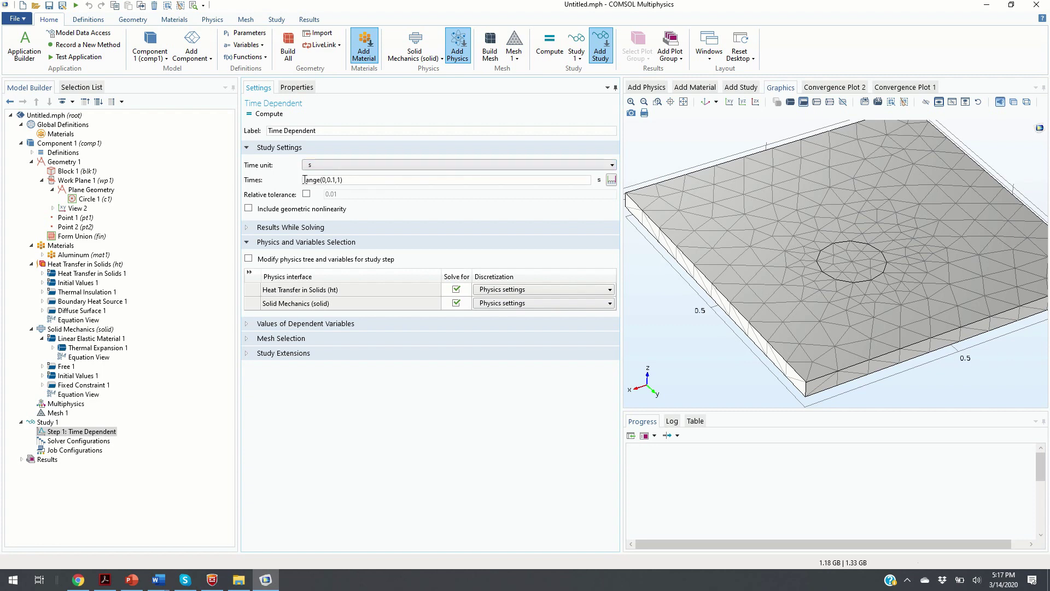
left_click(360, 179)
key("BackSpace")
key("BackSpace")
key("BackSpace")
type("5")
type("0.5")
key("BackSpace")
key("BackSpace")
key("BackSpace")
key("BackSpace")
type("3000")
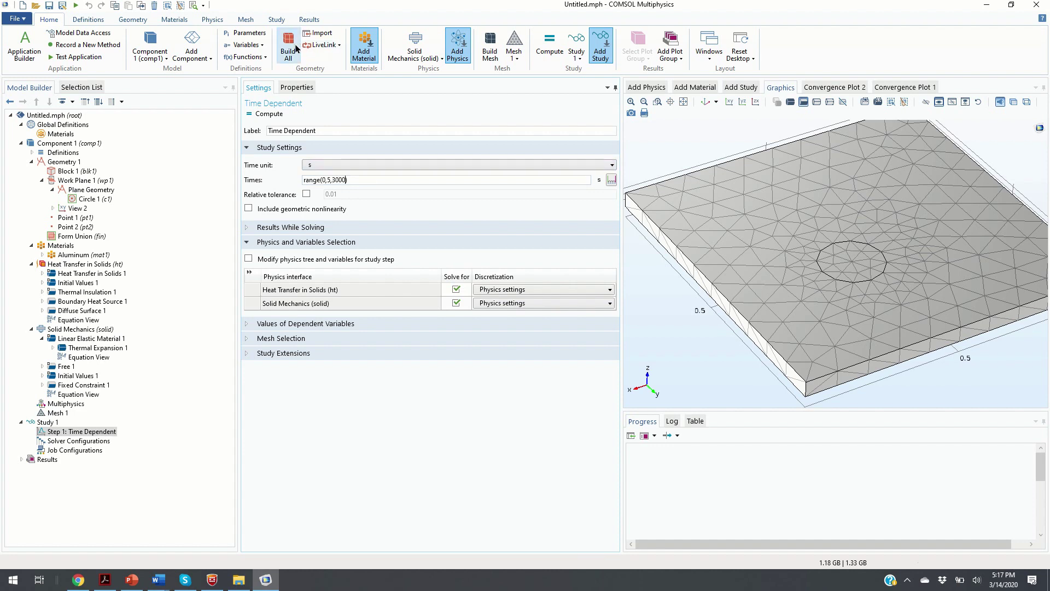
Compute the time-dependent study and check the solver log while it runs
left_click(271, 113)
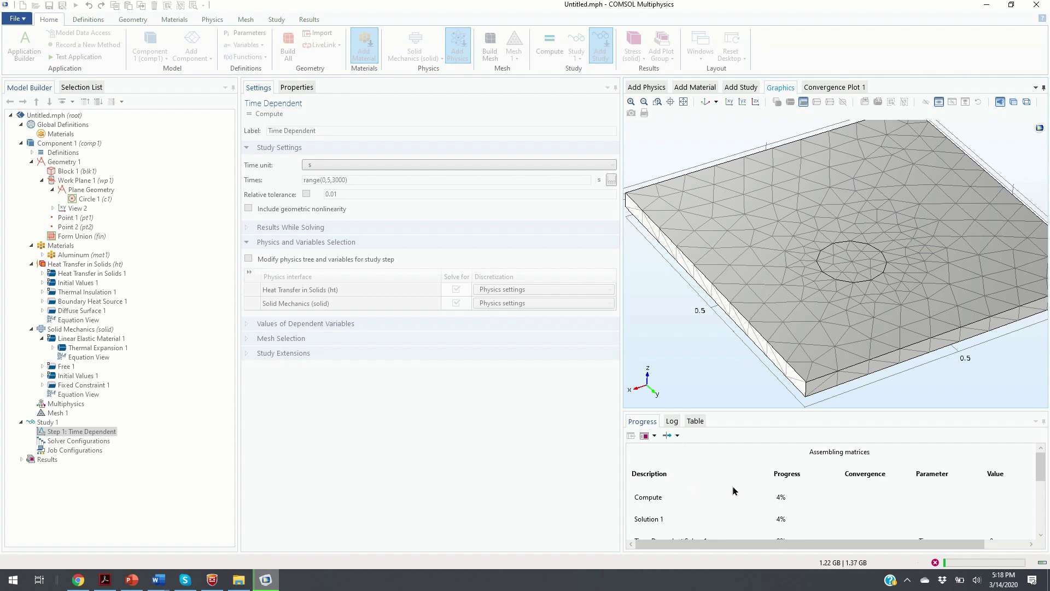
left_click(671, 422)
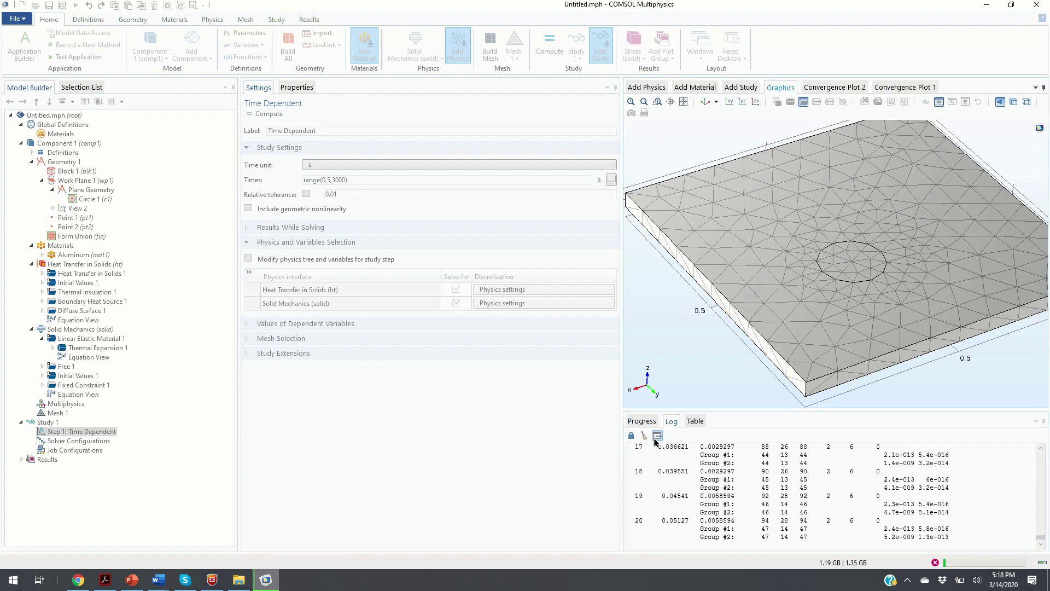
left_click(643, 421)
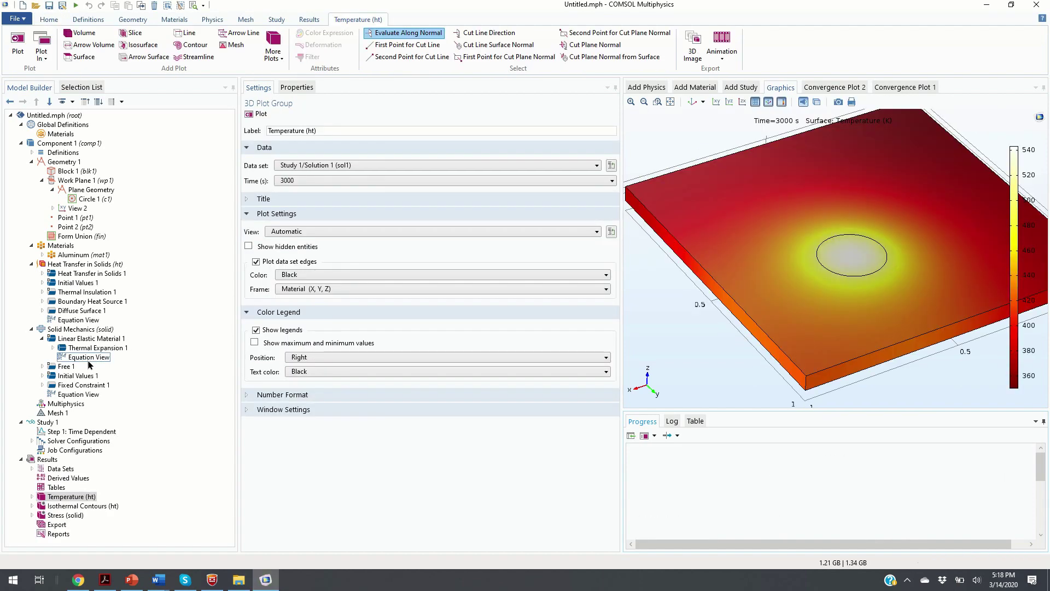
Examine the plate's temperature and von Mises stress plots at 3000 s from different angles
left_click_drag(900, 306, 851, 262)
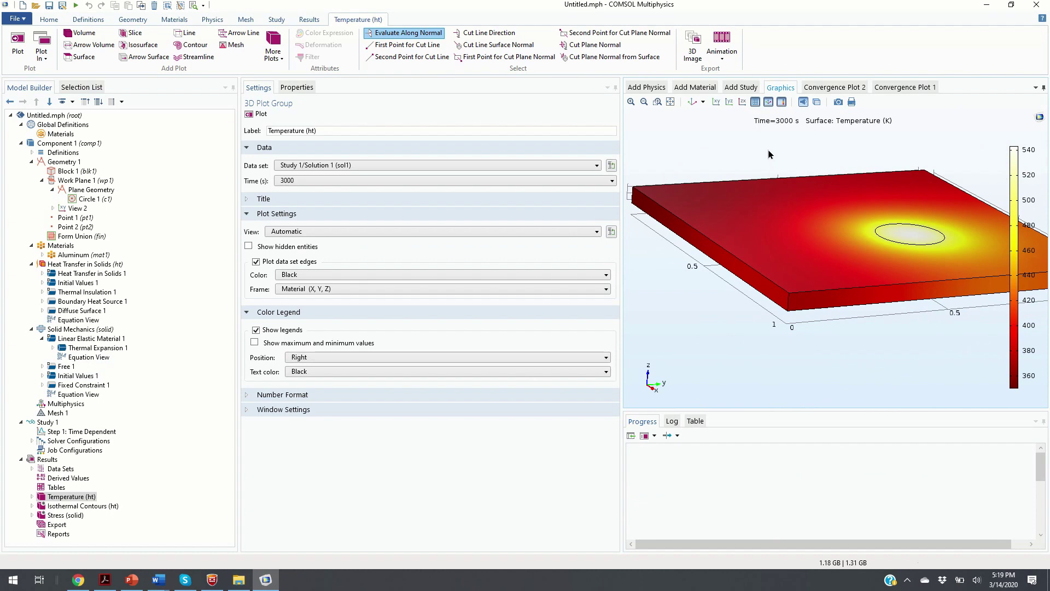
left_click_drag(811, 264, 676, 249)
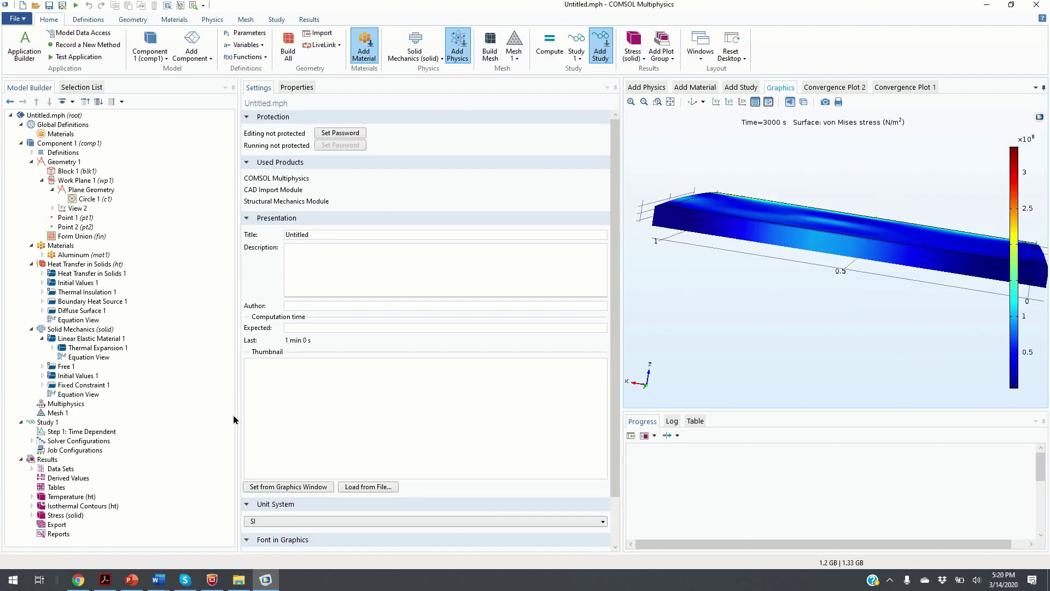
Build Point 1 and Point 2 in Geometry 1 to display both on the plate
left_click(79, 219)
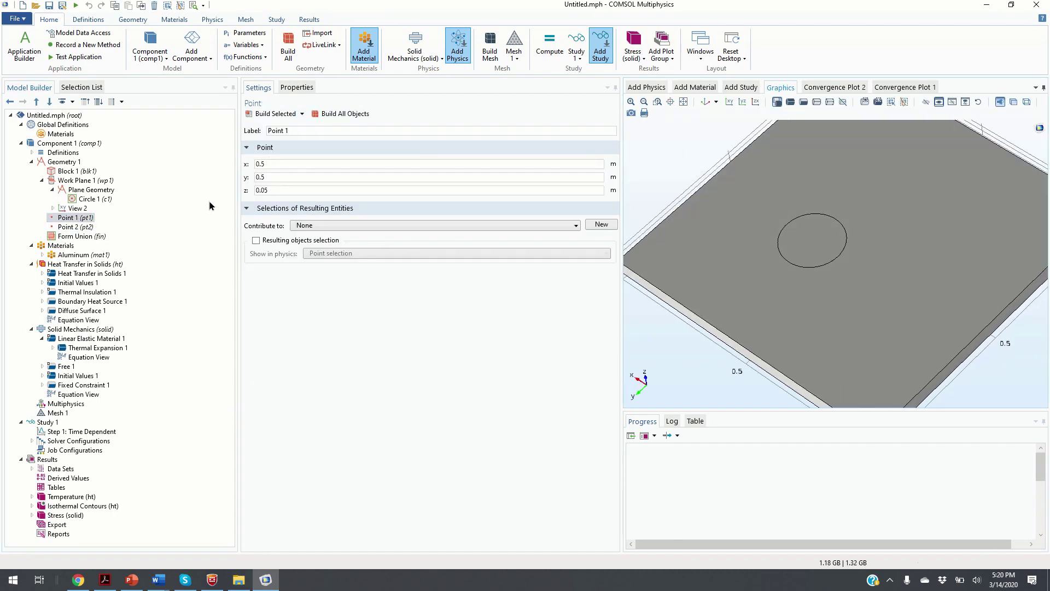
left_click(275, 113)
left_click(76, 227)
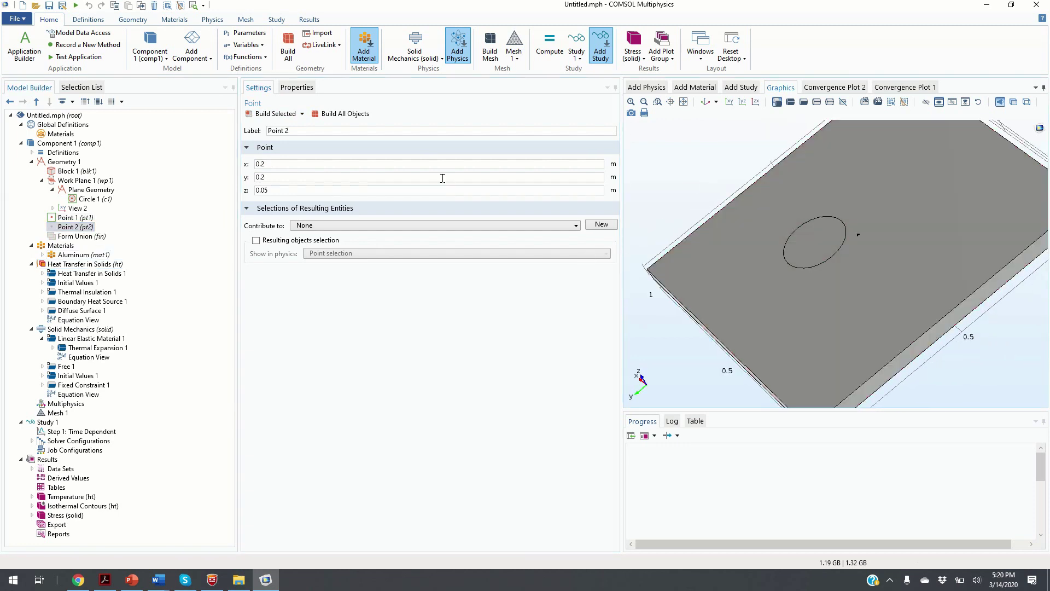
left_click(275, 113)
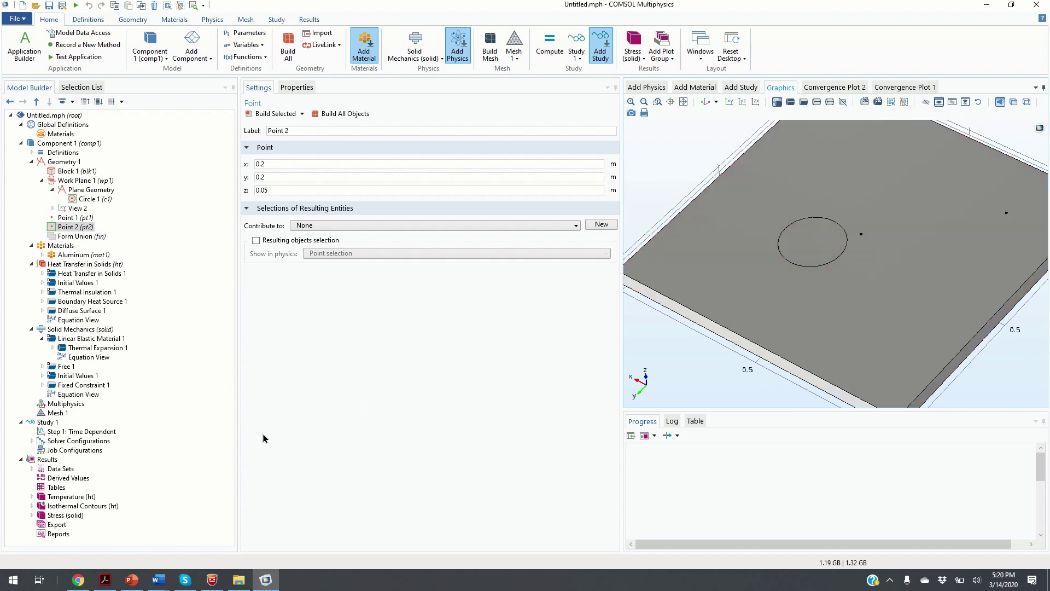
Add a 1D Plot Group to the results and insert a Point Graph in it
left_click(47, 461)
right_click(48, 461)
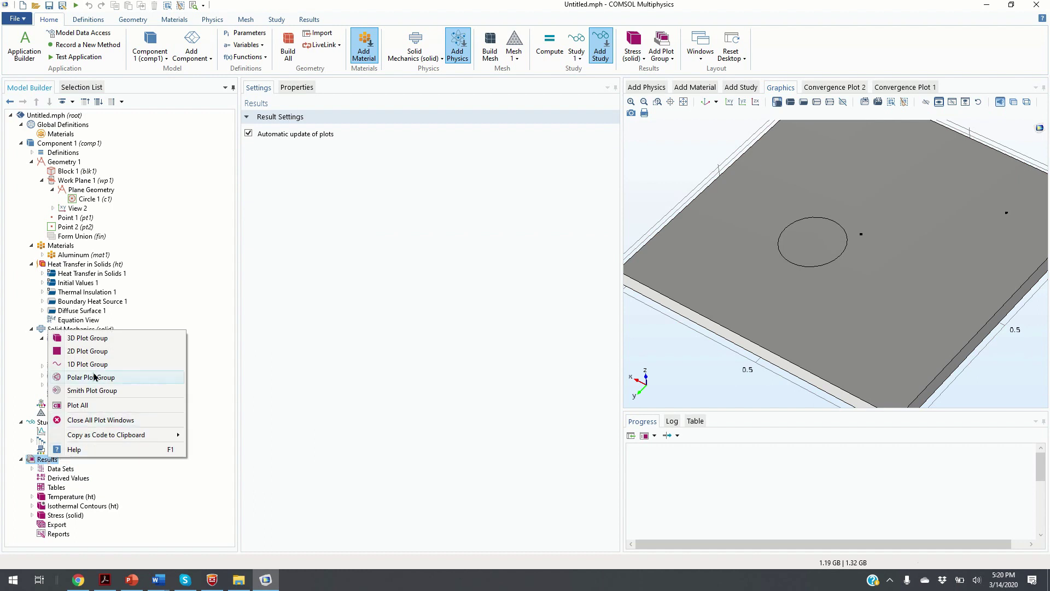
left_click(96, 365)
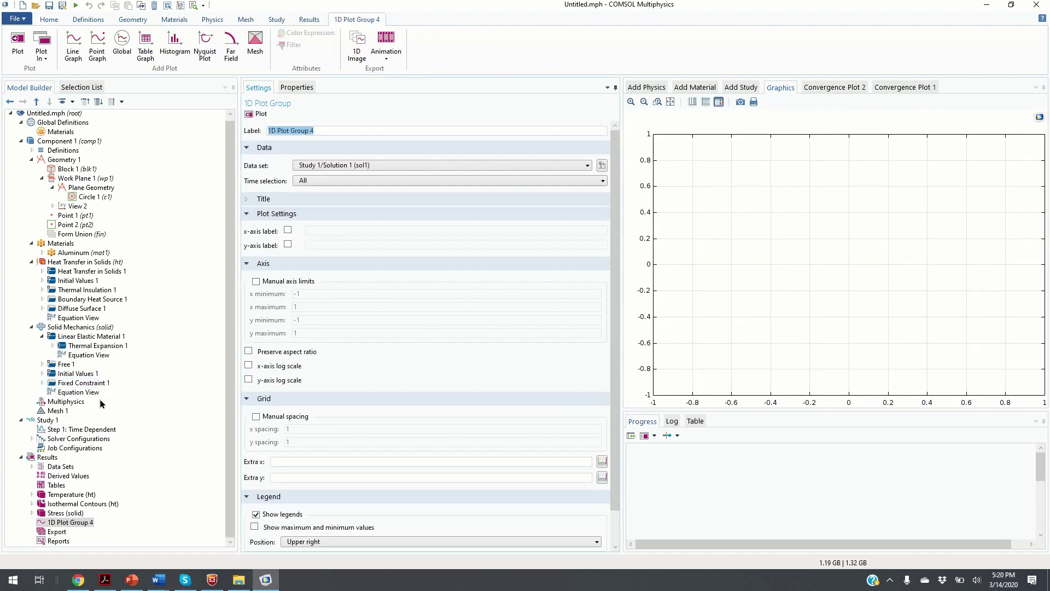
left_click(80, 524)
right_click(80, 525)
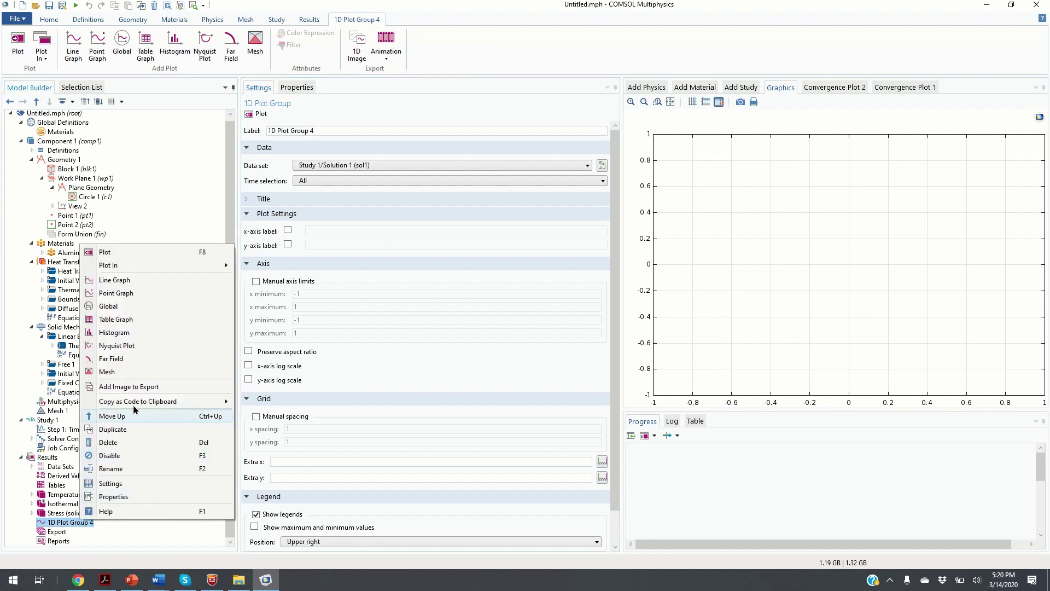
left_click(125, 298)
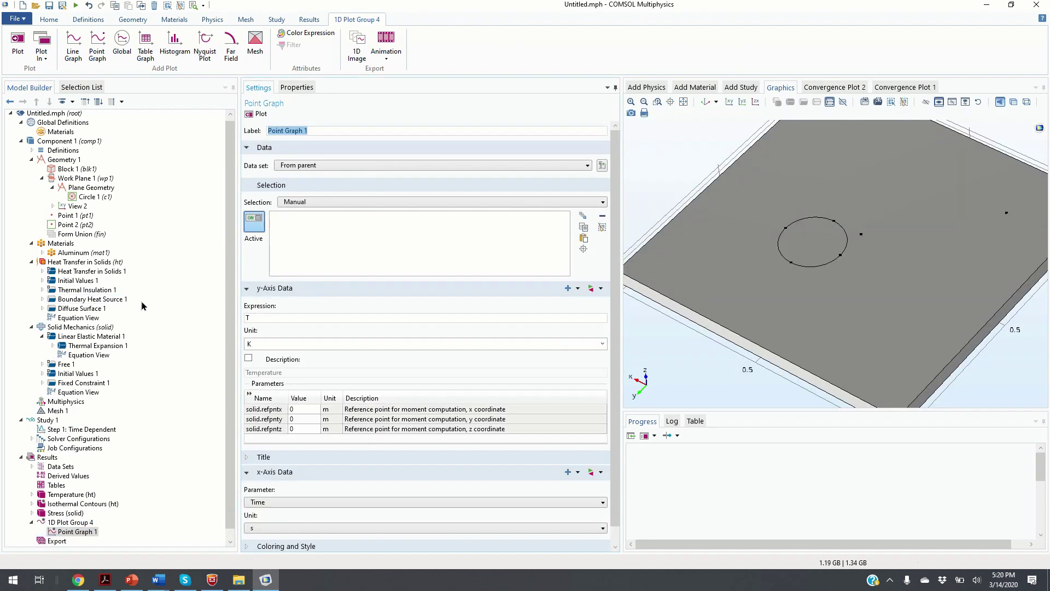
Assign the two points on the plate's upper face outside the circle to the Point Graph and plot temperature T over time
left_click(828, 293)
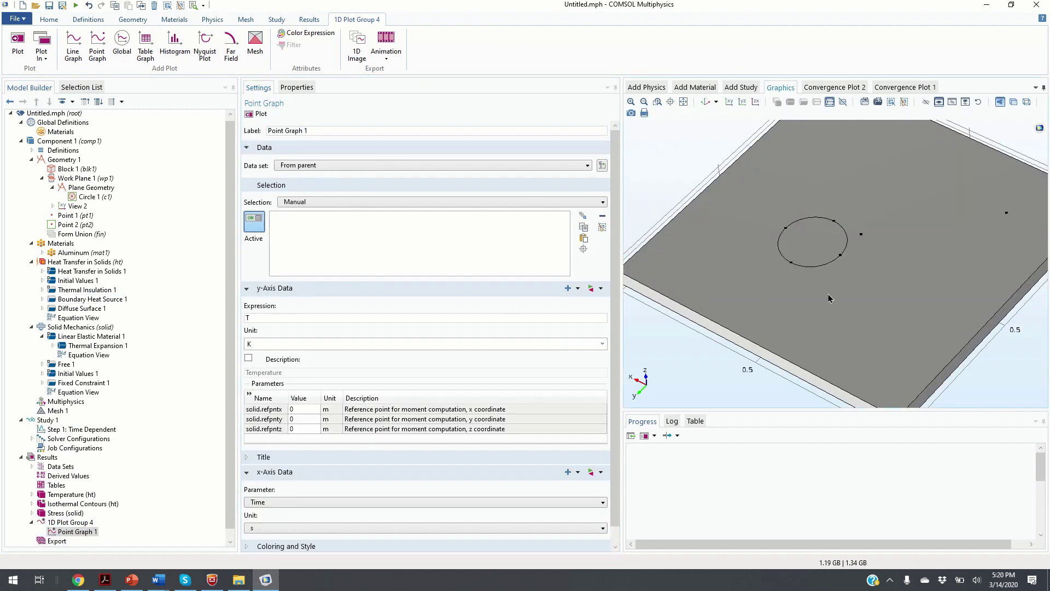
left_click(862, 239)
scroll(937, 227, "up", 2)
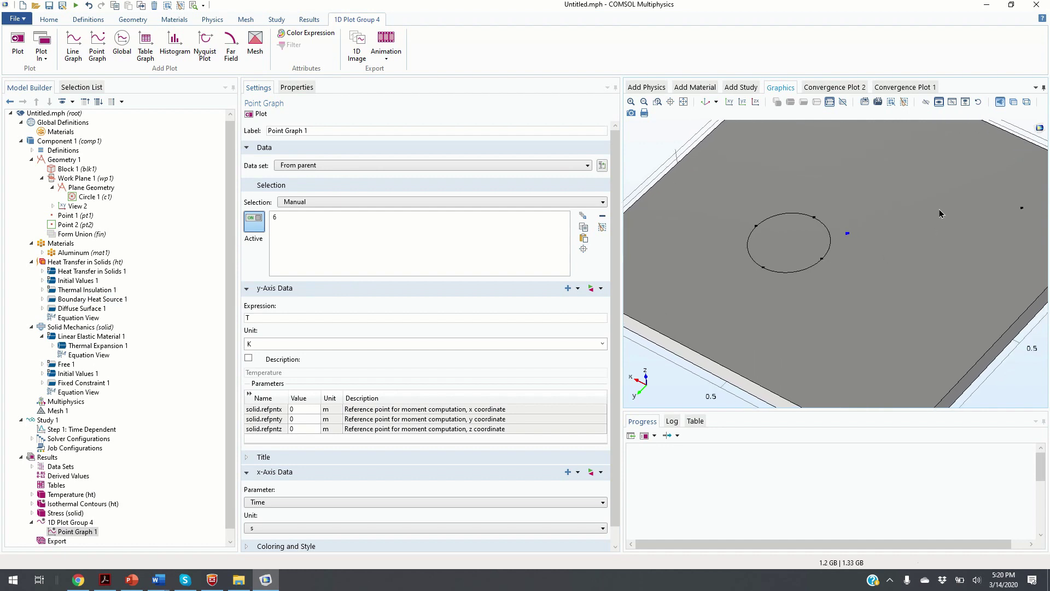
left_click(1022, 210)
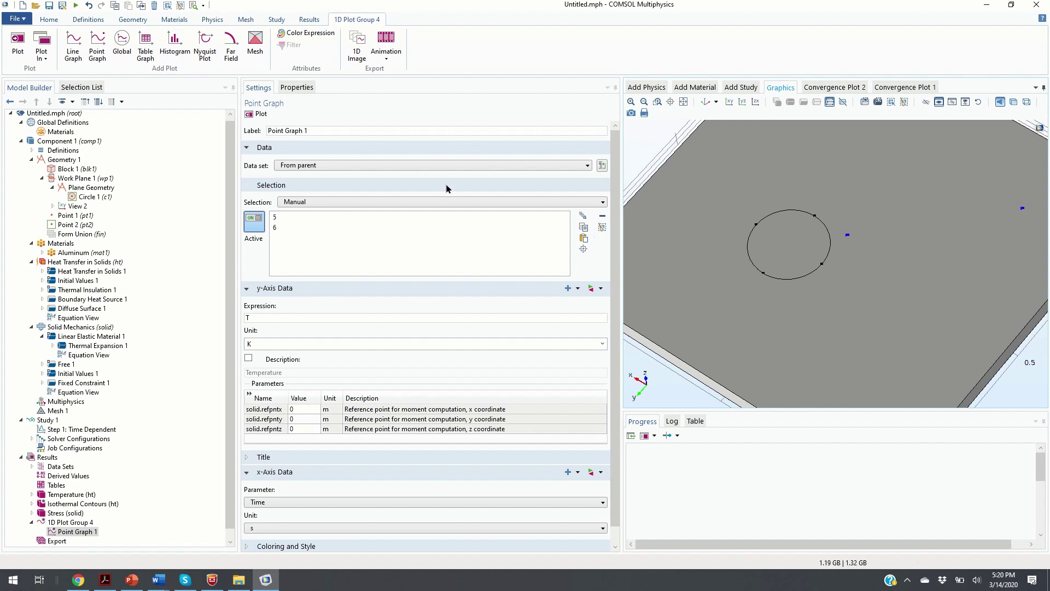
left_click(260, 116)
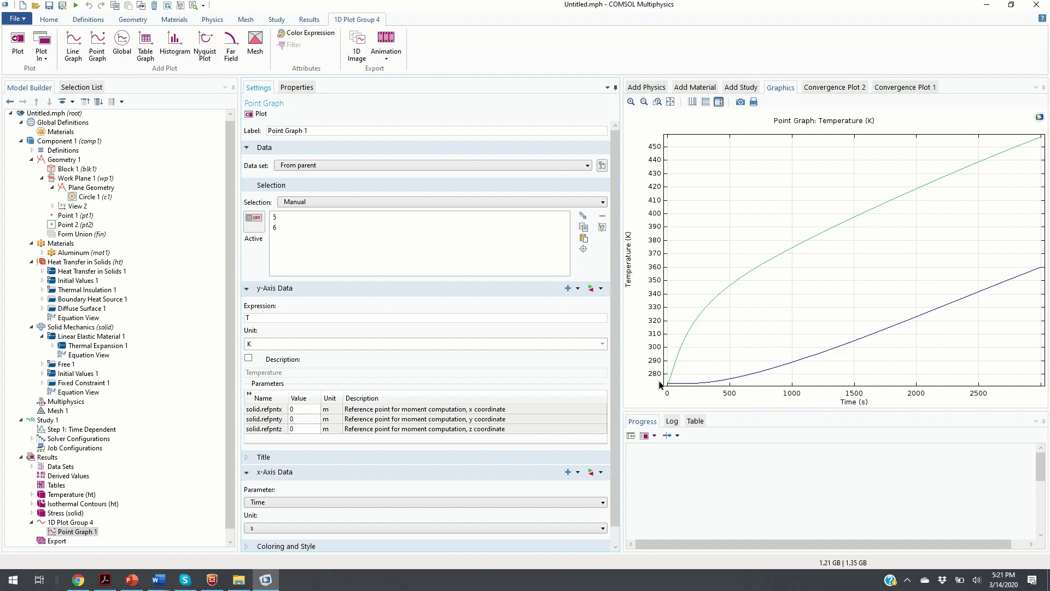
Add a 3D Plot Group to the results and insert a Volume plot in it
left_click(52, 459)
right_click(52, 460)
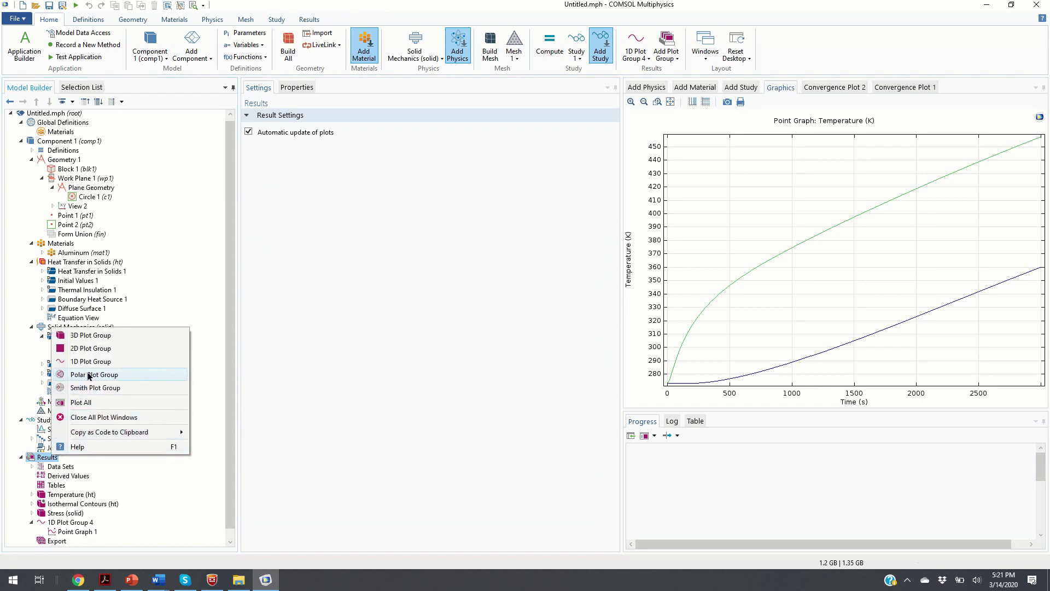
left_click(91, 336)
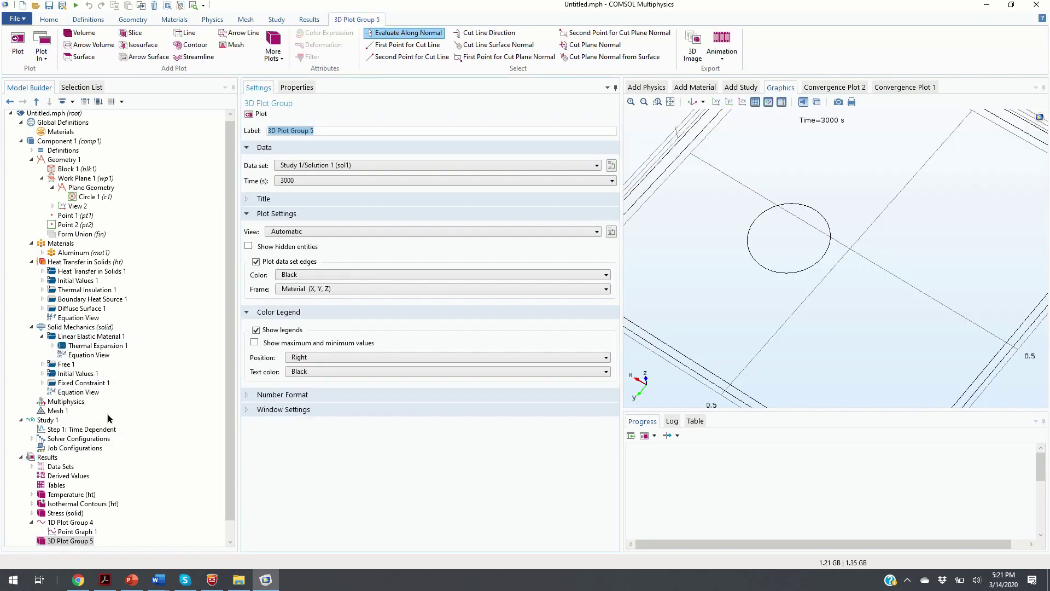
right_click(76, 525)
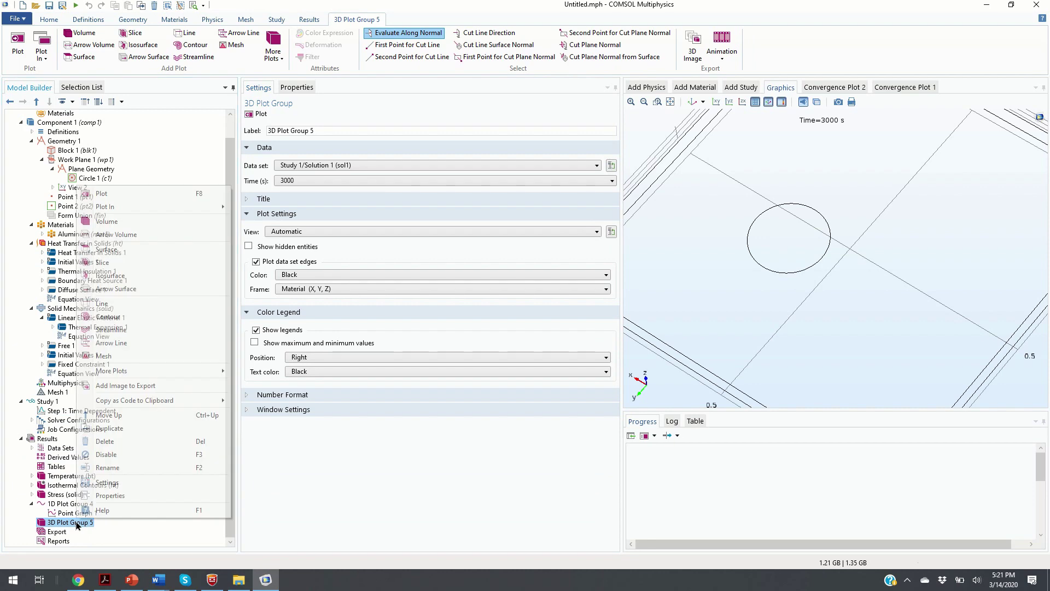
left_click(107, 222)
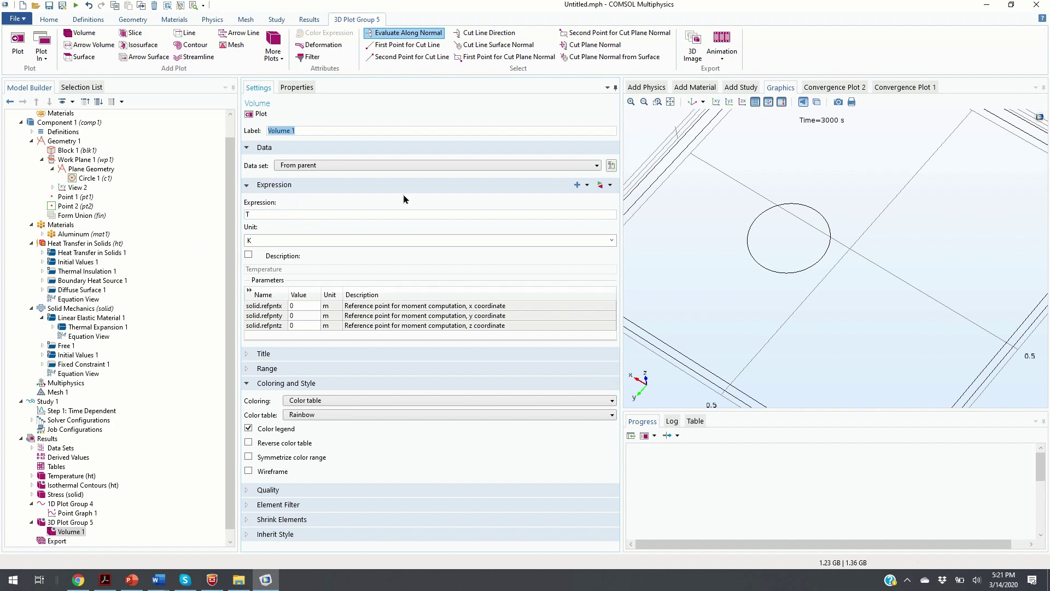
Set the Volume plot's expression to the Solid Mechanics total displacement, solid.disp, and plot it
left_click(603, 186)
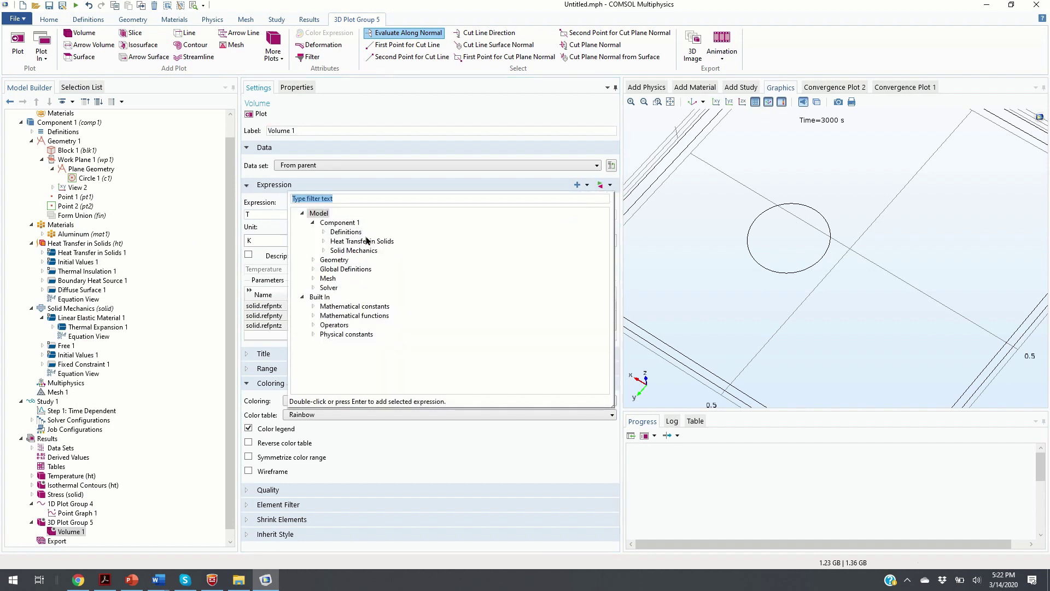
left_click(324, 250)
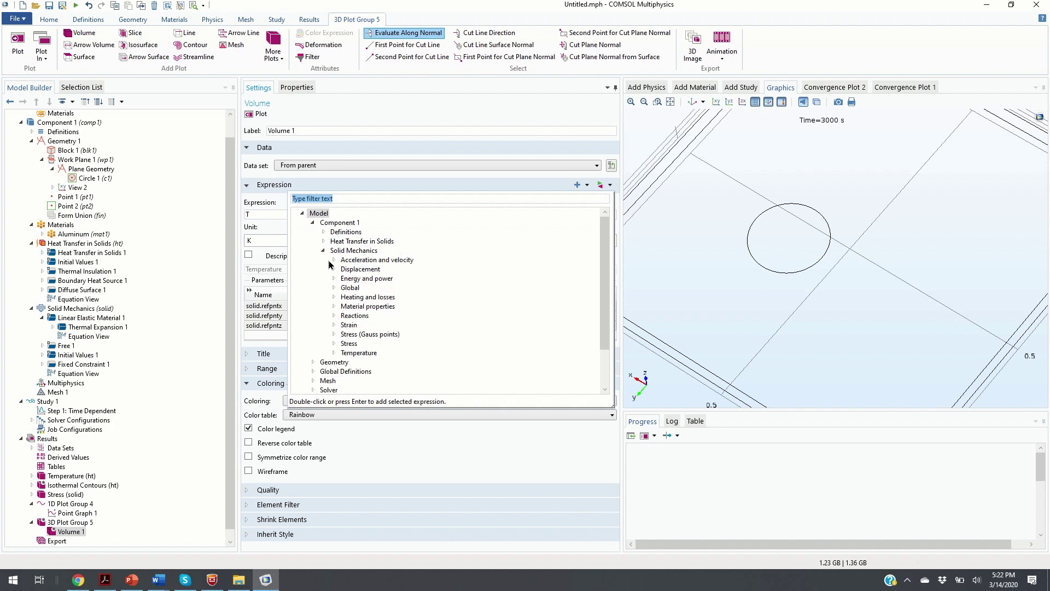
left_click(333, 269)
left_click(408, 288)
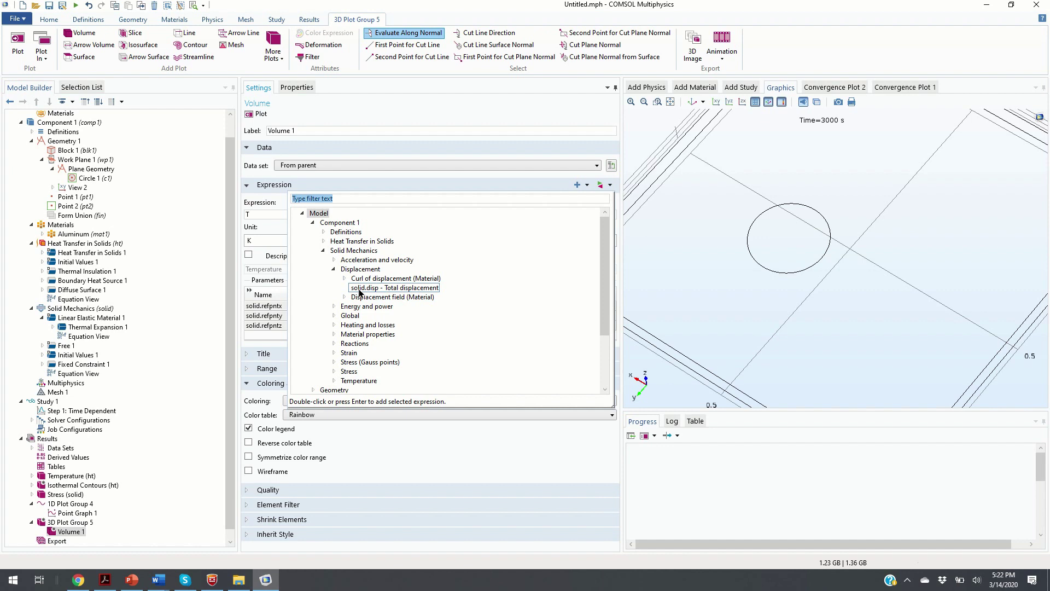
left_click(378, 290)
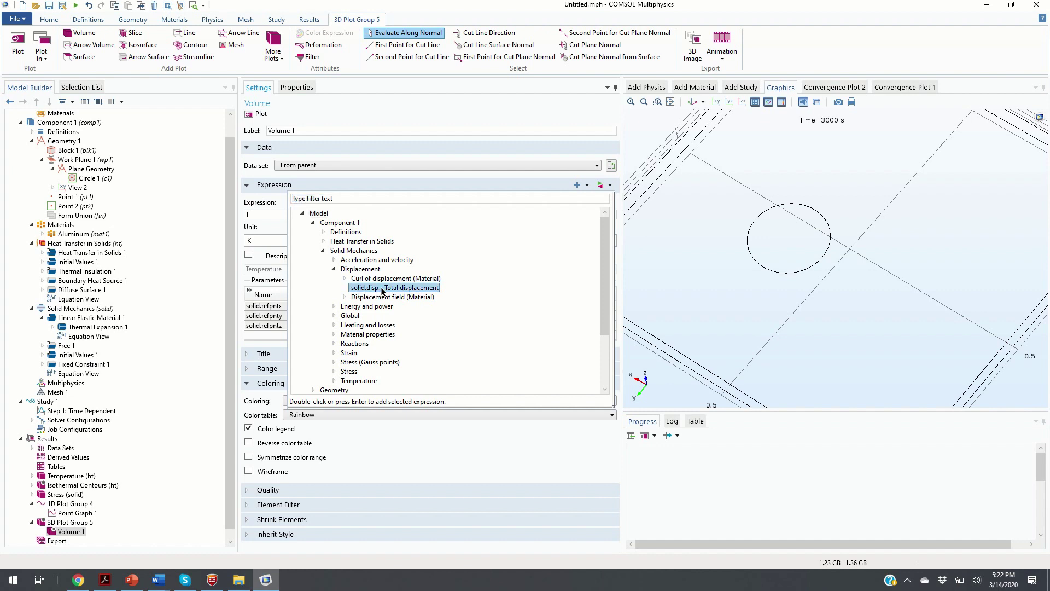
double_click(387, 288)
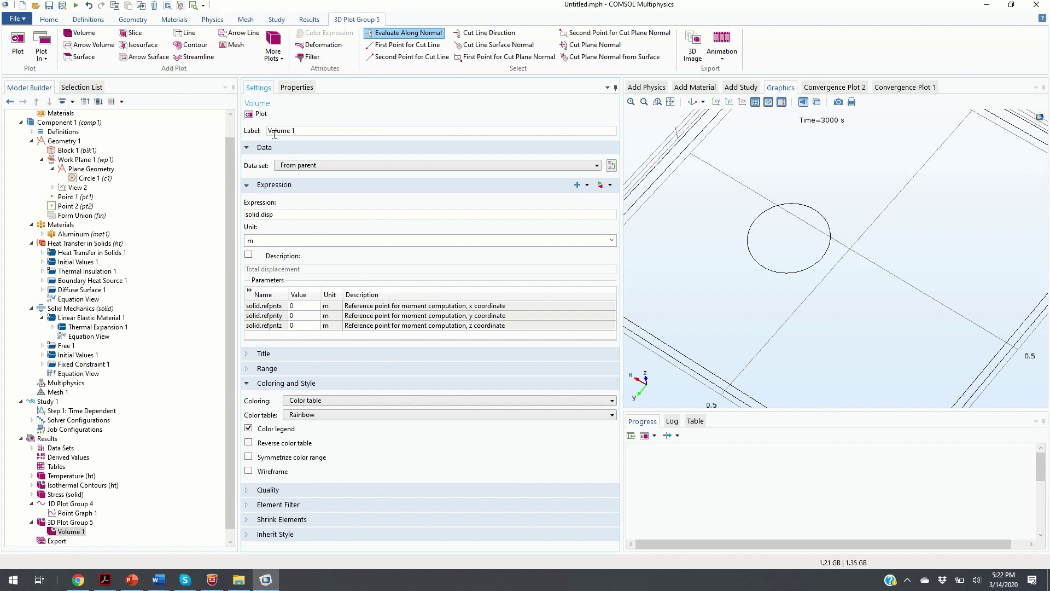
left_click(258, 113)
Examine the plate's total displacement plot from different angles and compare it with the boundary selected in Fixed Constraint 1
left_click_drag(802, 247, 738, 253)
left_click_drag(831, 271, 776, 269)
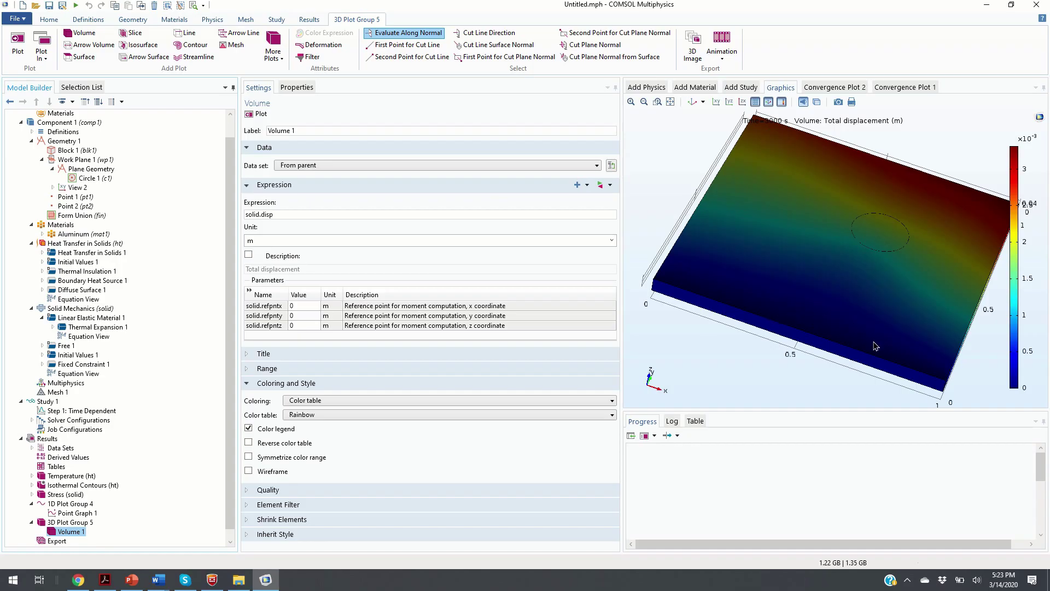
left_click_drag(873, 346, 860, 310)
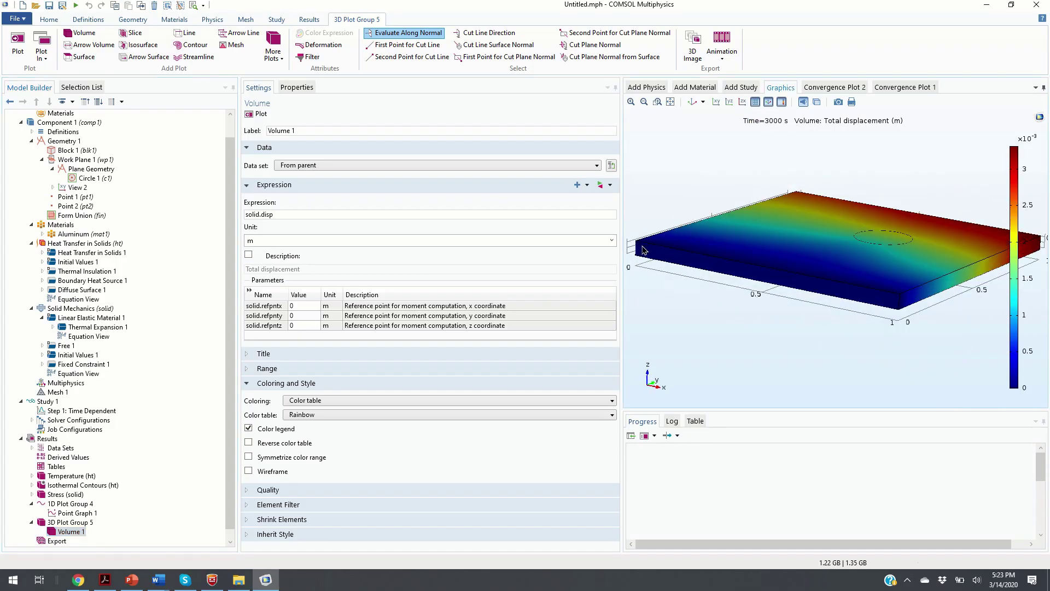
left_click(82, 365)
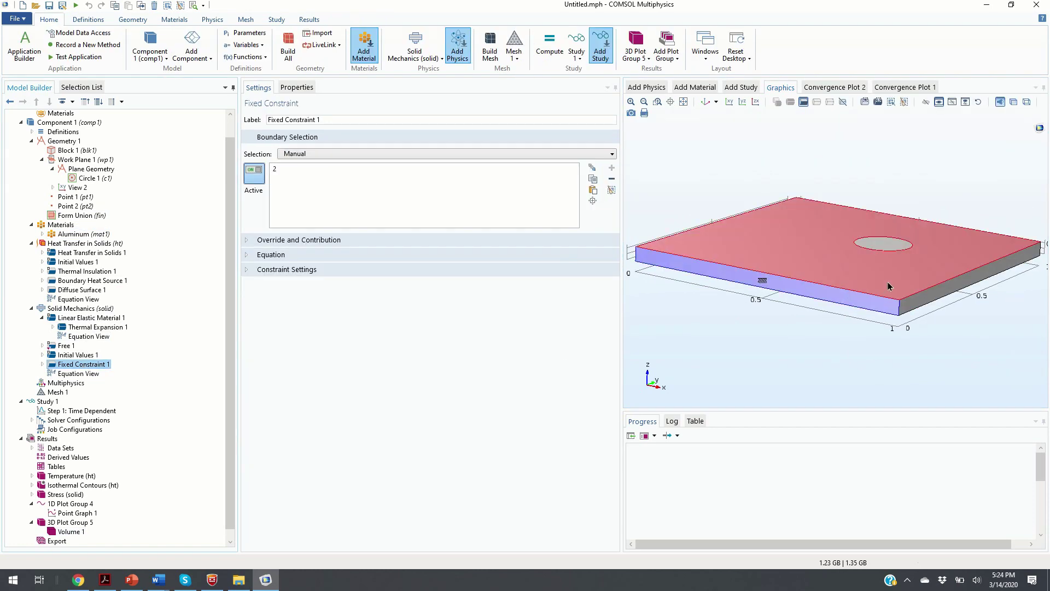
left_click(70, 531)
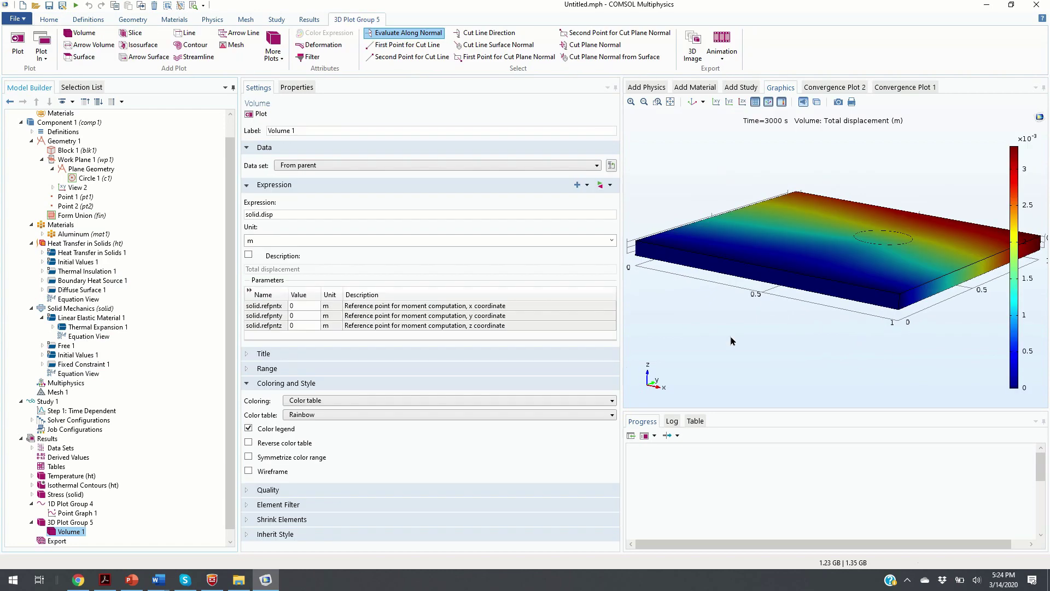
scroll(814, 289, "up", 1)
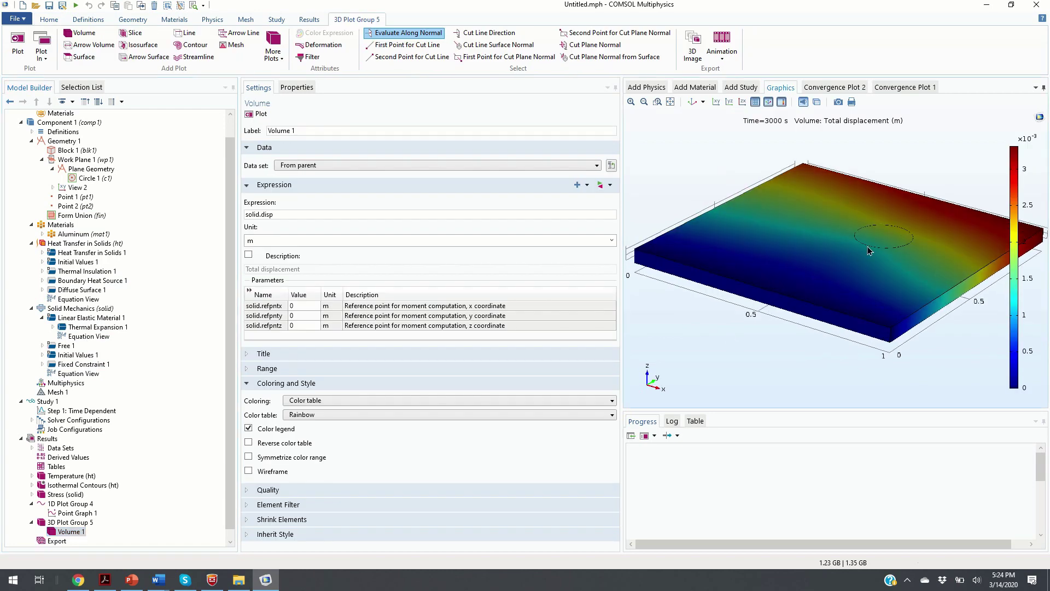
scroll(889, 257, "up", 1)
left_click_drag(804, 297, 722, 267)
left_click_drag(948, 219, 982, 204)
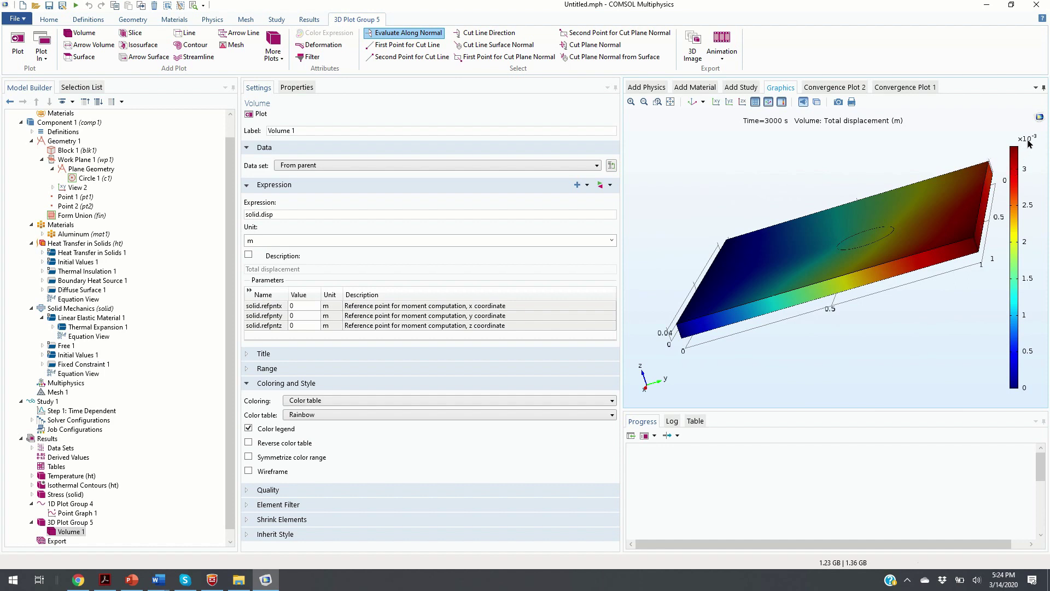
mouse_move(961, 230)
left_mouse_down()
mouse_move(998, 215)
mouse_move(1005, 182)
mouse_move(957, 239)
mouse_move(965, 253)
mouse_move(968, 241)
left_mouse_up()
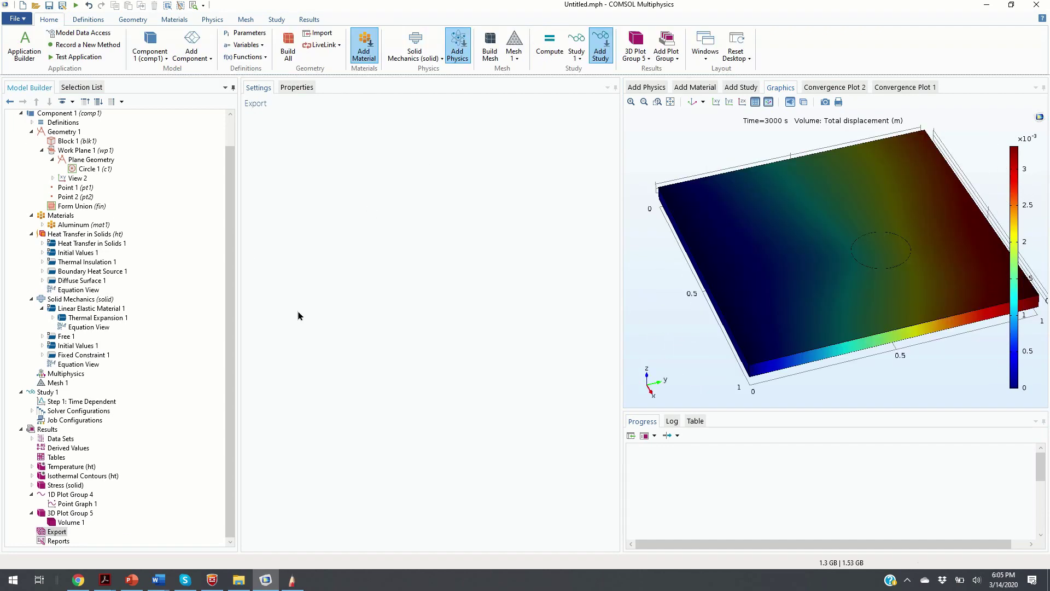
Add a file-based animation to the exports and set its output filename to animation1
right_click(60, 535)
mouse_move(111, 448)
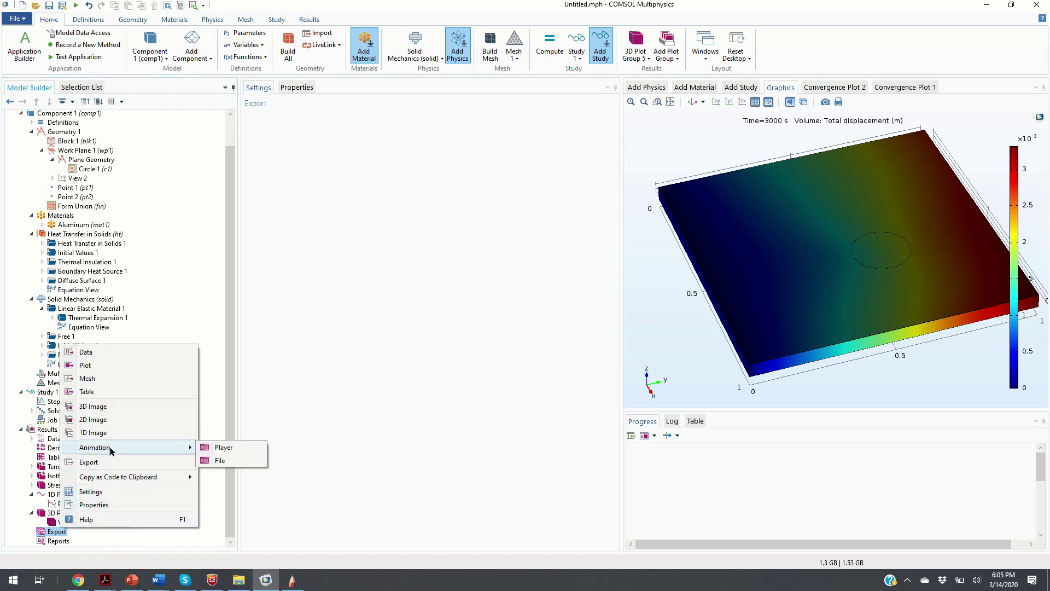
left_click(241, 460)
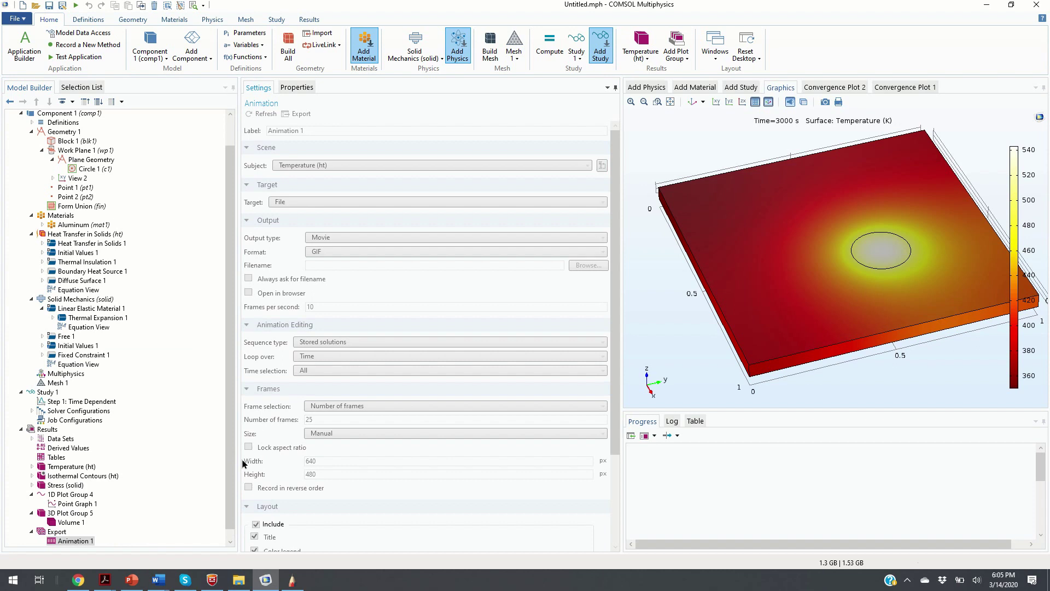
left_click(331, 265)
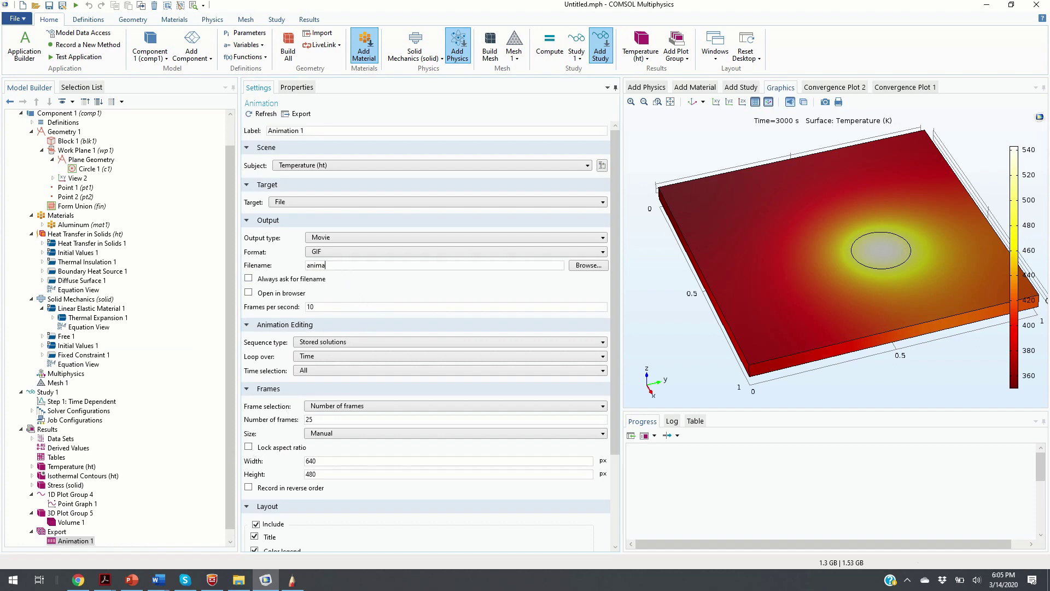
Try 3D Plot Group 5 as the animation's subject and return the subject to Temperature (ht)
left_click(381, 167)
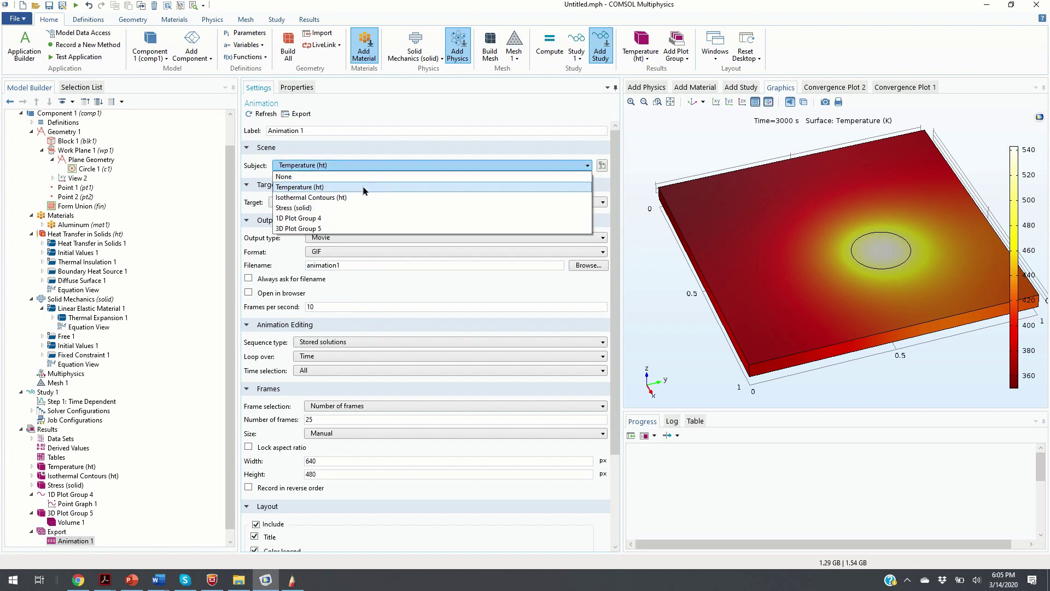
left_click(339, 228)
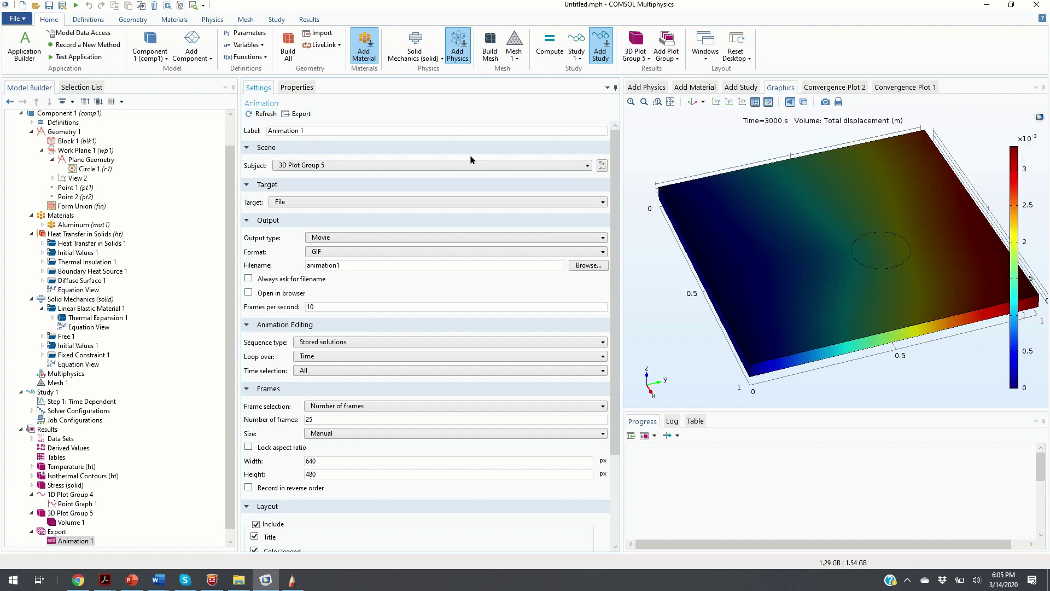
left_click(408, 204)
left_click(429, 167)
left_click(410, 191)
Review the animation settings and try to export the temperature animation as the GIF movie animation1
left_click(259, 116)
scroll(419, 304, "down", 2)
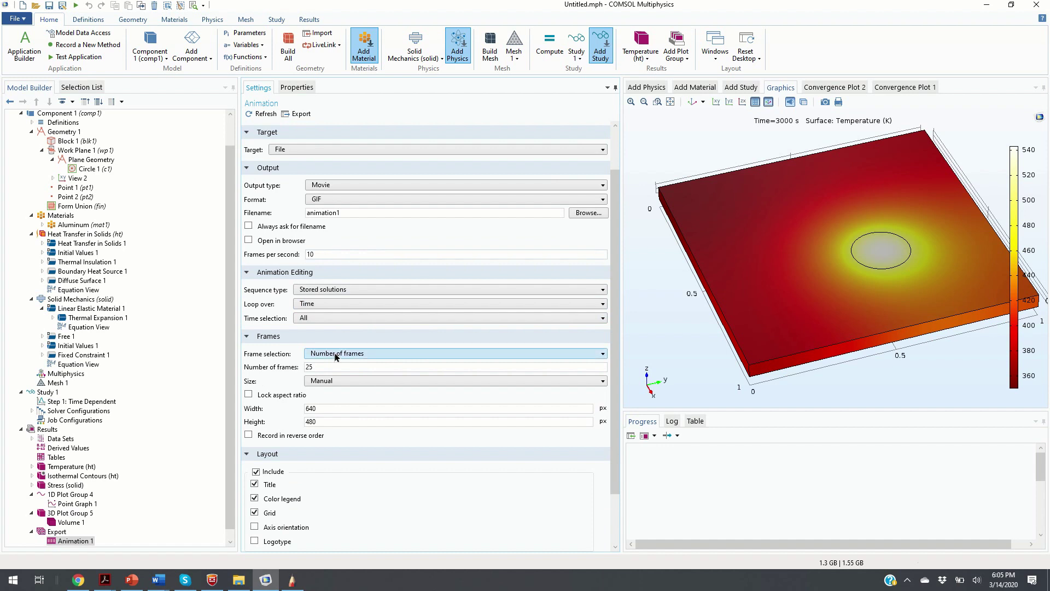
scroll(342, 244, "up", 2)
scroll(295, 149, "down", 1)
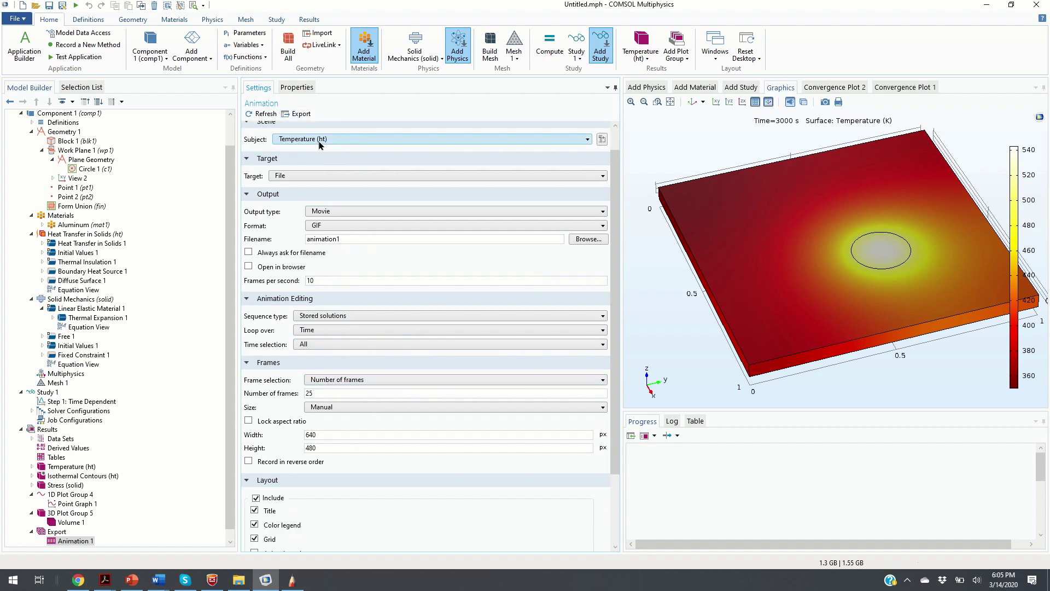
scroll(317, 137, "up", 1)
left_click(300, 114)
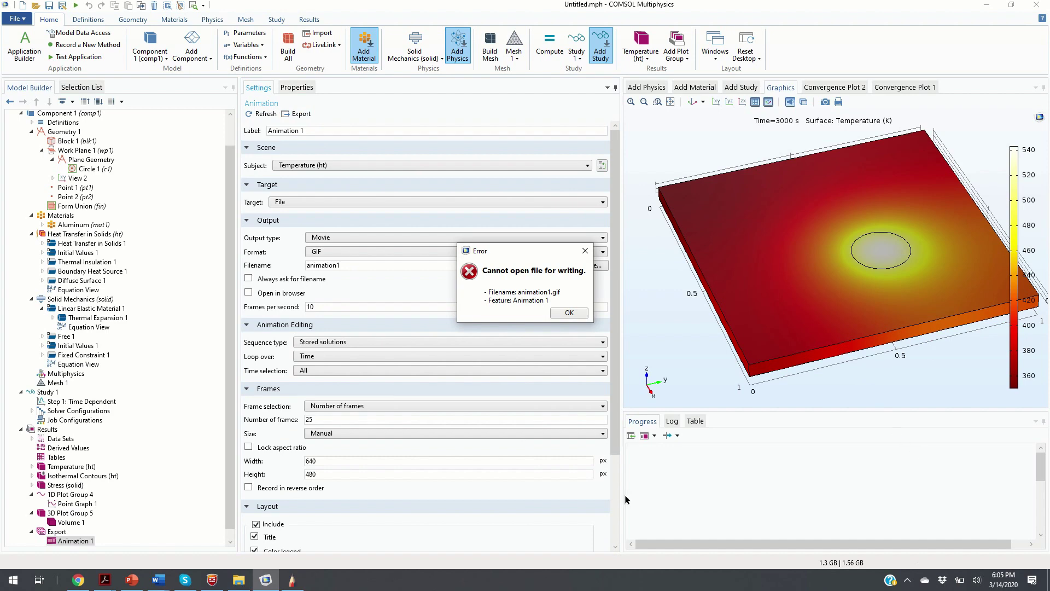
Switch to File Explorer and open animation_temperature from the comsol_thermoelastic folder to view the temperature animation
left_click(237, 581)
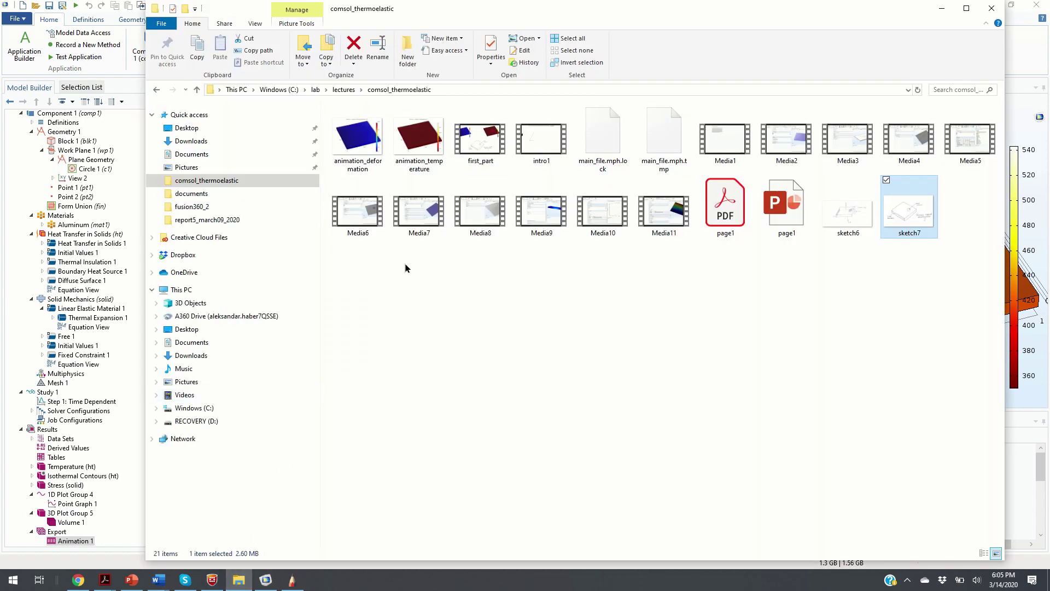
left_click(422, 158)
double_click(424, 156)
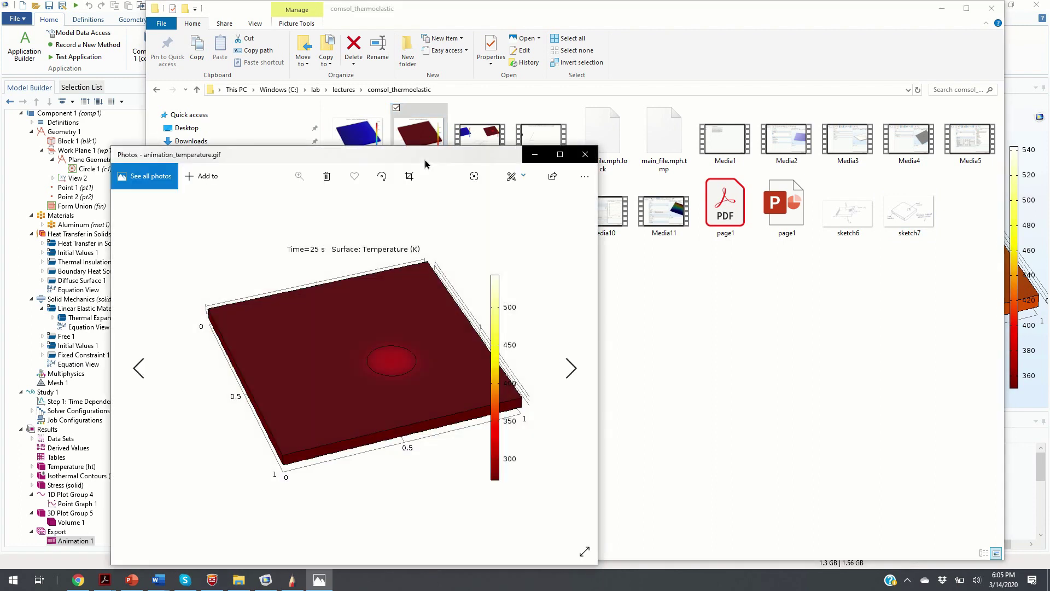